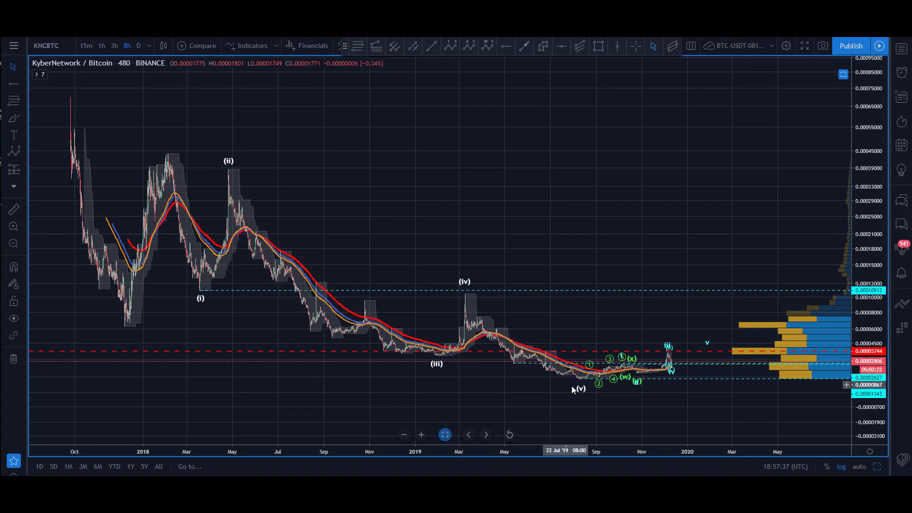
# Turn off the logarithmic price scale and frame the KNCBTC chart around the waves from (iii) to v
pyautogui.moveTo(560, 226); pyautogui.dragTo(521, 227)
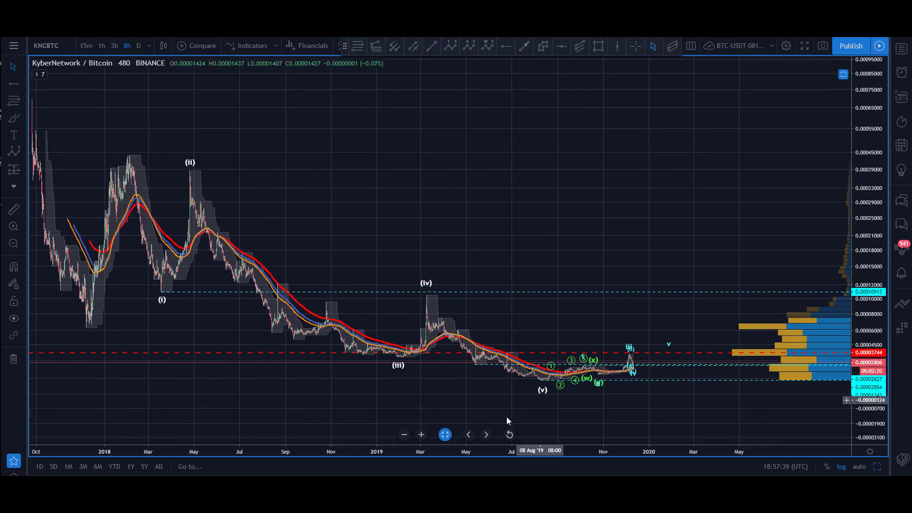
pyautogui.click(13, 227)
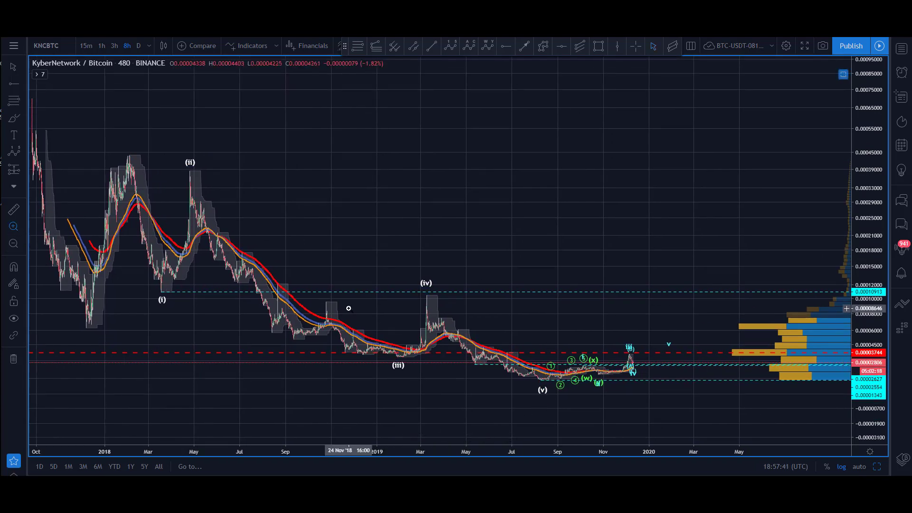
pyautogui.moveTo(348, 304); pyautogui.dragTo(715, 444)
pyautogui.moveTo(867, 352); pyautogui.dragTo(866, 116)
pyautogui.moveTo(262, 242); pyautogui.dragTo(194, 290)
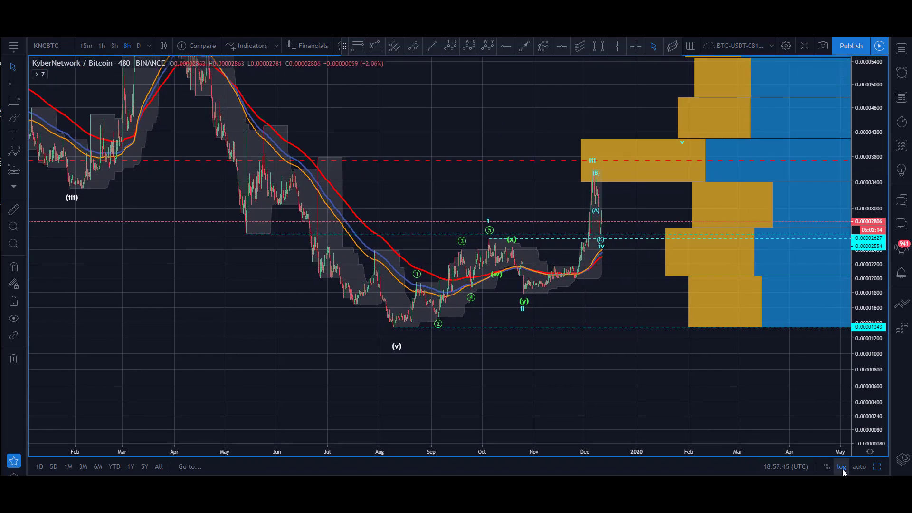
pyautogui.click(841, 467)
pyautogui.moveTo(449, 174); pyautogui.dragTo(423, 212)
pyautogui.moveTo(875, 252); pyautogui.dragTo(878, 204)
pyautogui.moveTo(502, 206); pyautogui.dragTo(463, 124)
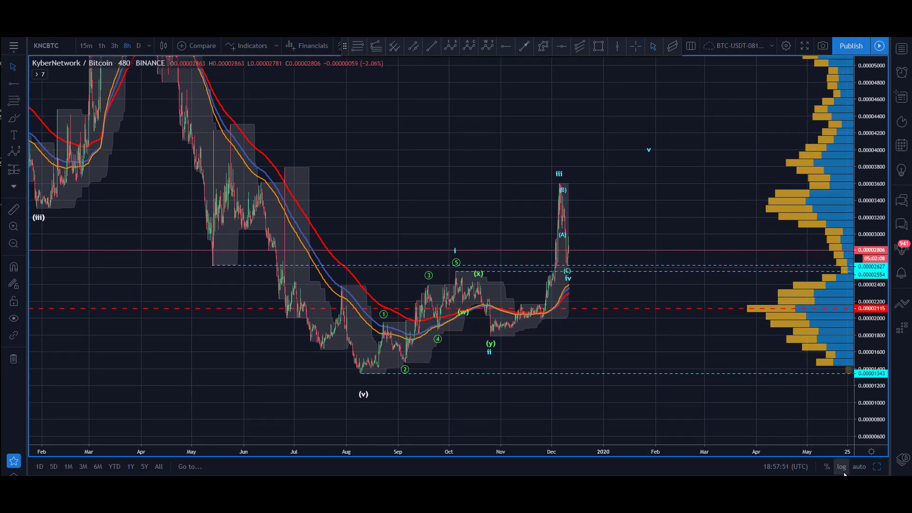
# Switch the KNCBTC chart to the 3-hour interval
pyautogui.moveTo(432, 154); pyautogui.dragTo(425, 156)
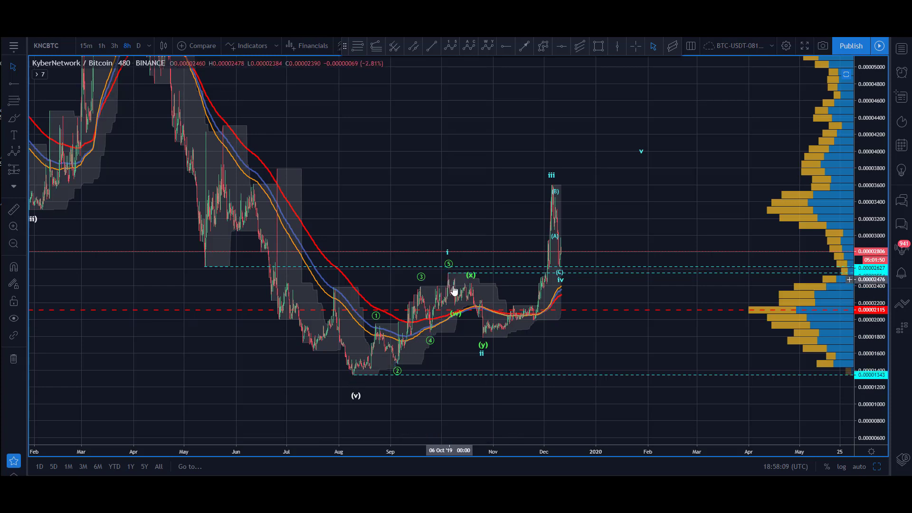
pyautogui.moveTo(418, 175); pyautogui.dragTo(445, 183)
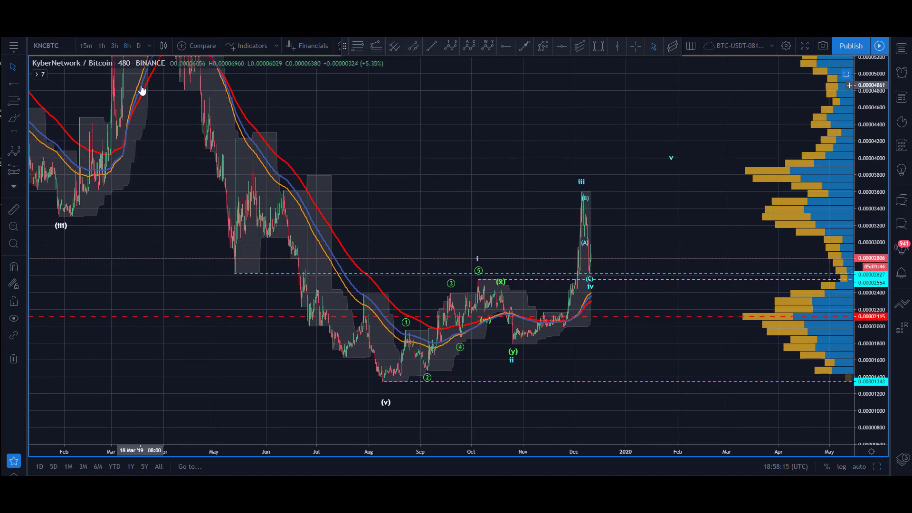
pyautogui.moveTo(389, 179); pyautogui.dragTo(422, 188)
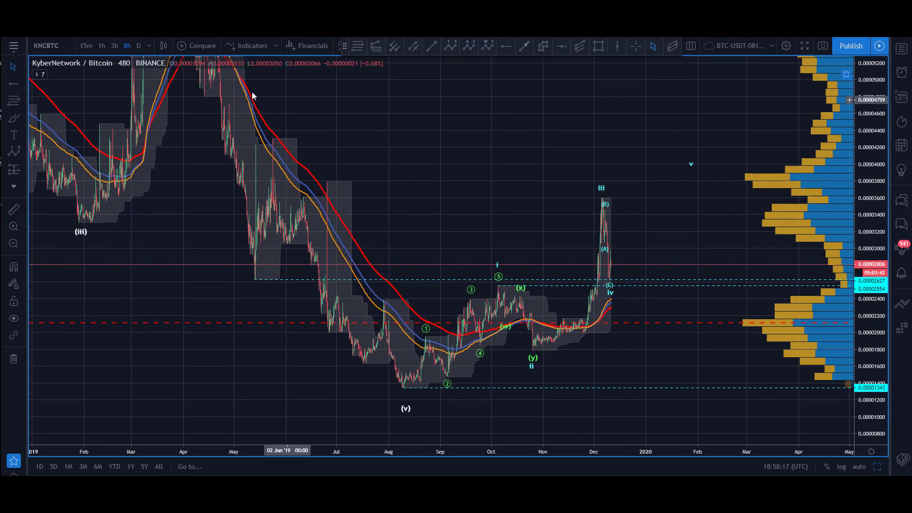
pyautogui.click(114, 45)
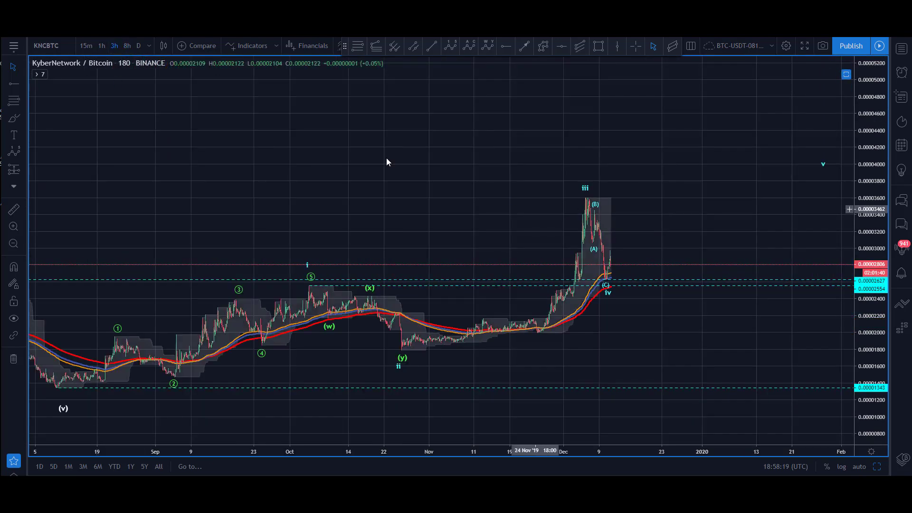
# Move the (v) wave label closer beneath the August low
pyautogui.moveTo(866, 266); pyautogui.dragTo(906, 102)
pyautogui.moveTo(266, 138); pyautogui.dragTo(266, 119)
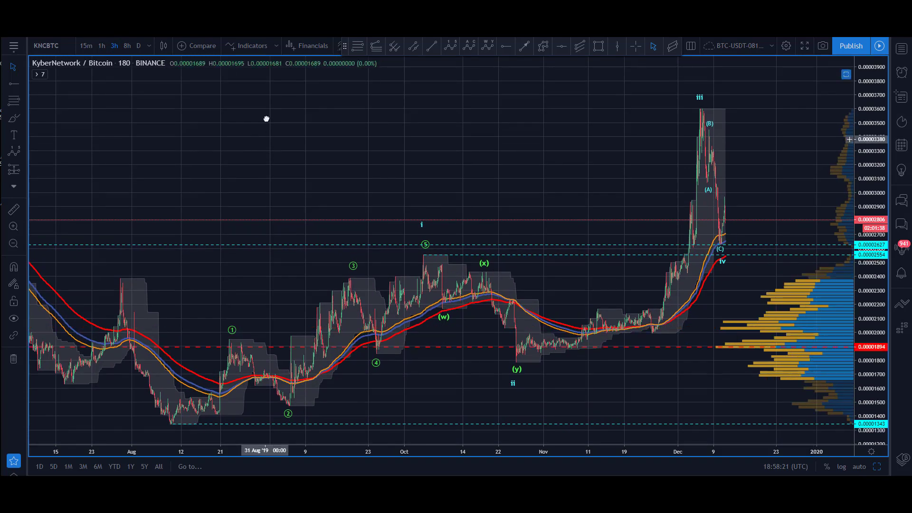
pyautogui.moveTo(869, 295); pyautogui.dragTo(766, 167)
pyautogui.moveTo(256, 243); pyautogui.dragTo(277, 133)
pyautogui.moveTo(875, 177); pyautogui.dragTo(874, 248)
pyautogui.moveTo(199, 427); pyautogui.dragTo(193, 399)
pyautogui.click(192, 387)
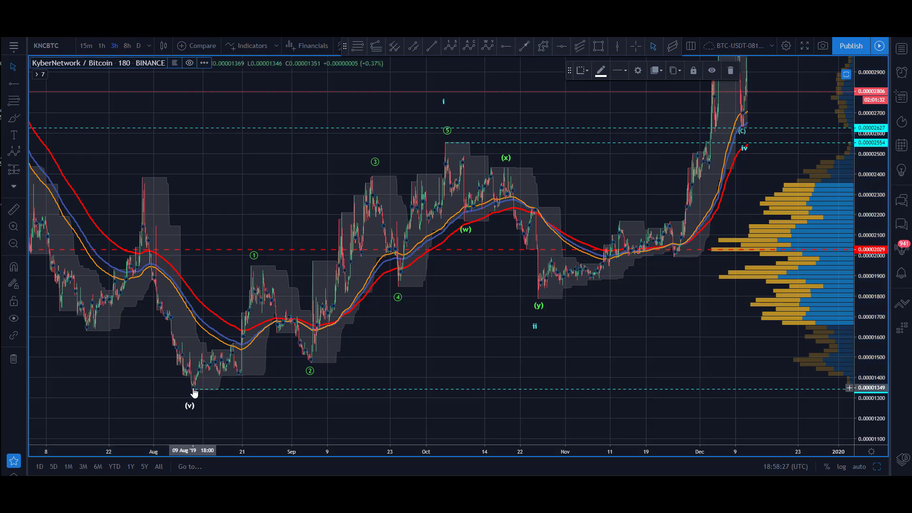
pyautogui.moveTo(188, 405); pyautogui.dragTo(193, 399)
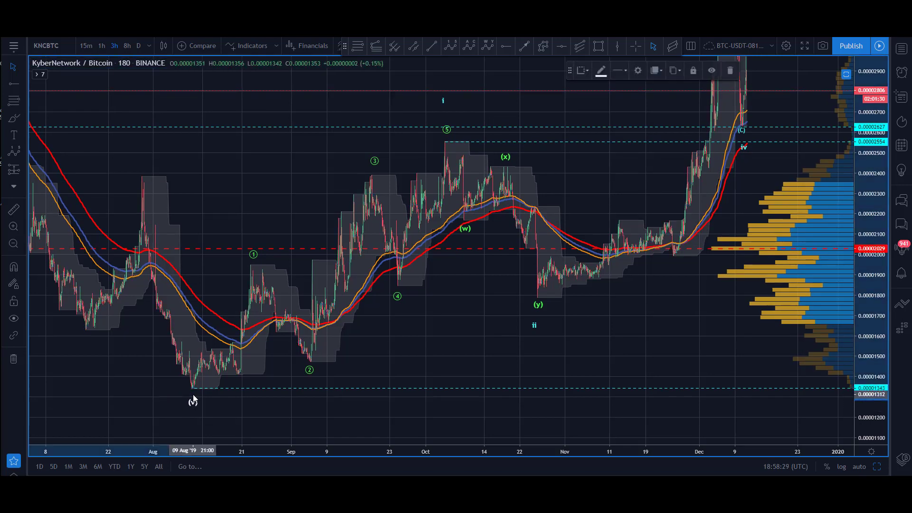
pyautogui.click(228, 221)
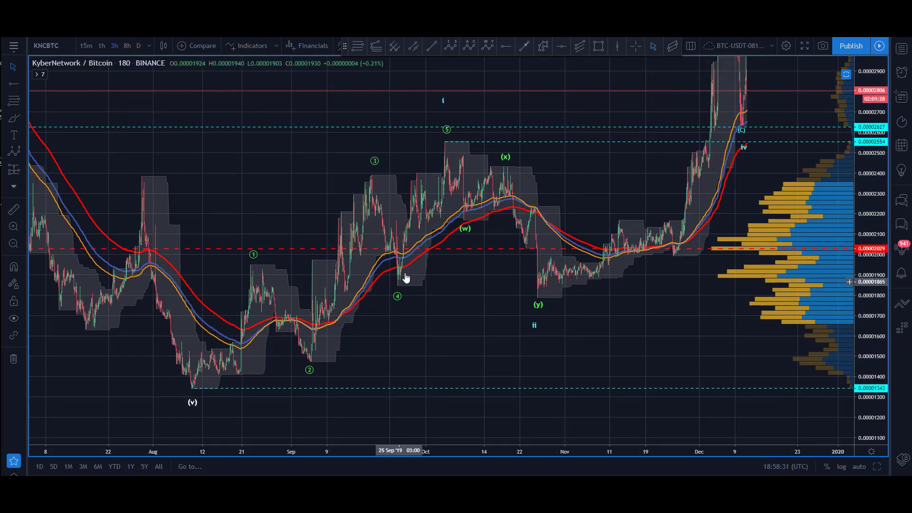
# Draw a Fib retracement from the wave (v) low up to the circled wave 3 high
pyautogui.click(358, 50)
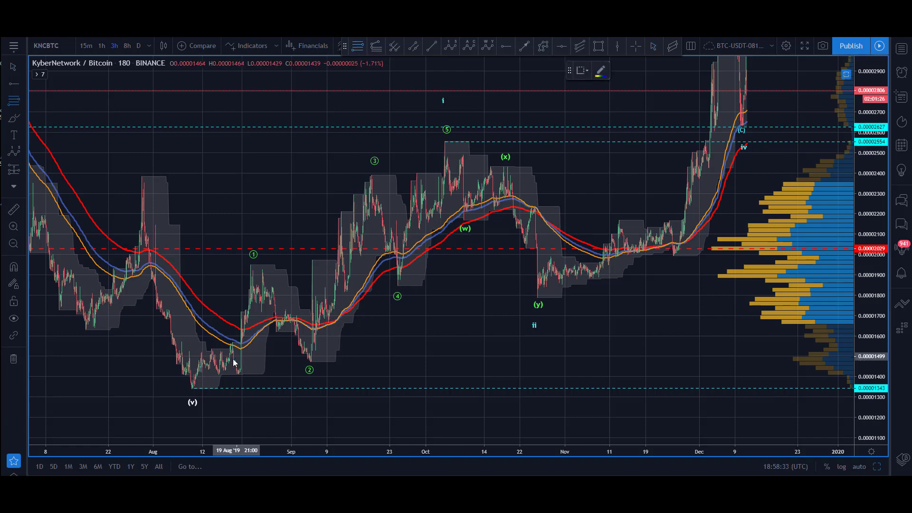
pyautogui.click(191, 387)
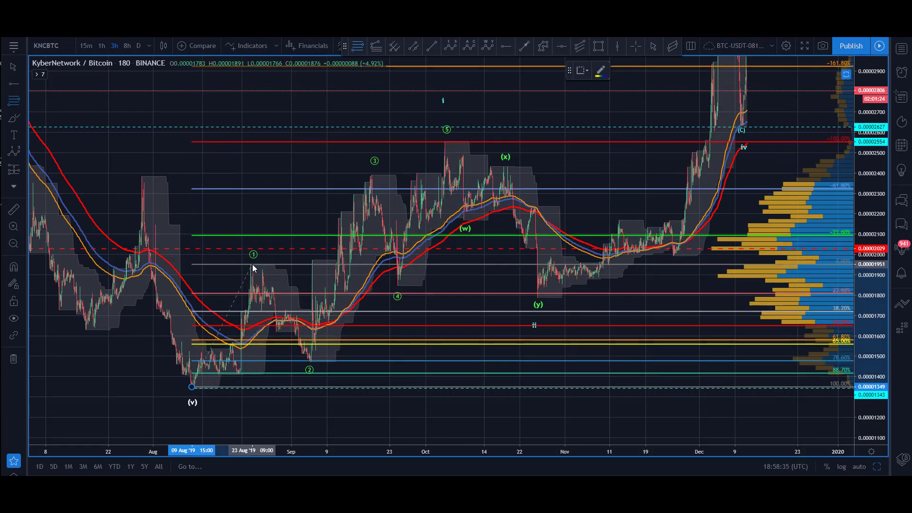
pyautogui.click(357, 175)
pyautogui.click(221, 178)
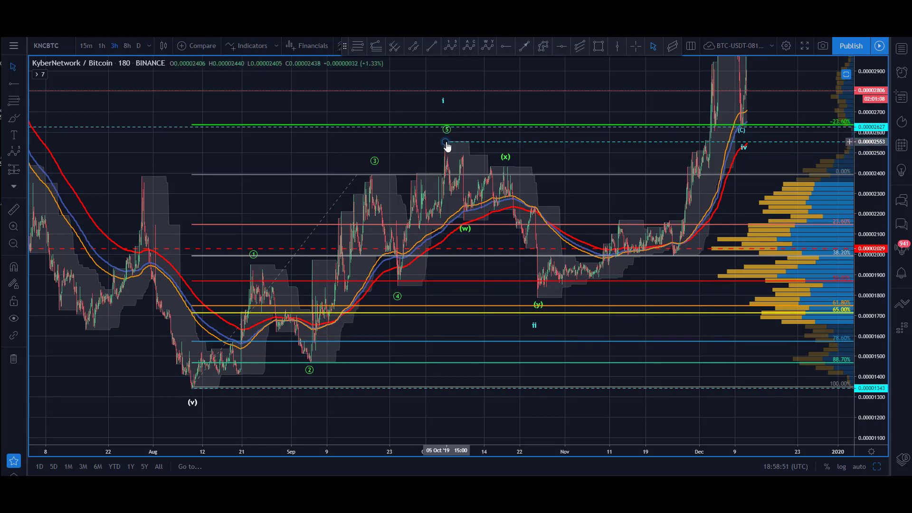
# Draw a second Fib retracement from the circled wave 4 low to the first swing high after it
pyautogui.click(358, 45)
pyautogui.click(397, 285)
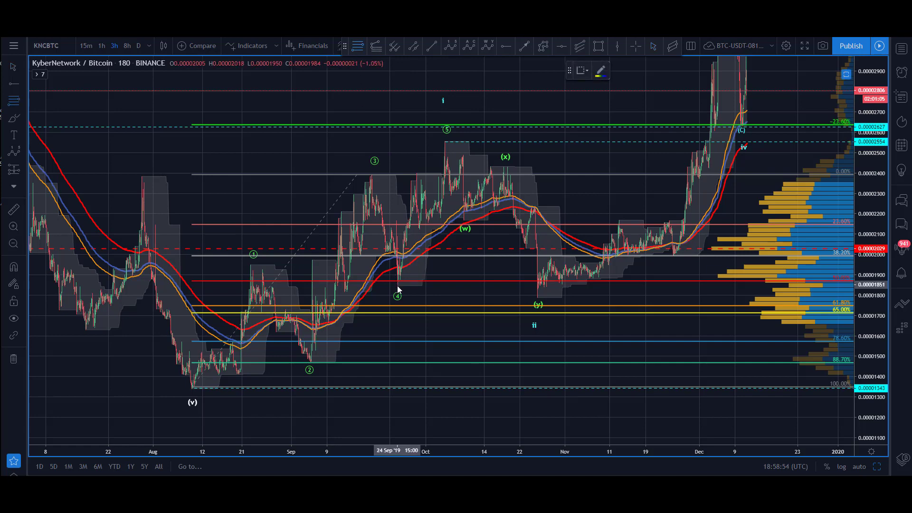
pyautogui.click(411, 173)
pyautogui.click(336, 167)
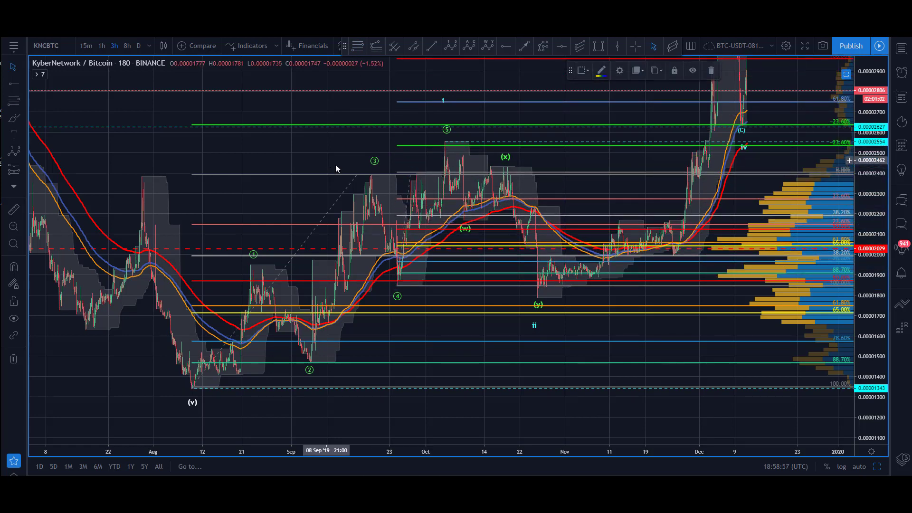
# Trace a temporary zigzag path from the circled wave 4 low through the intermediate swings to the wave 5 high, and discard it
pyautogui.click(543, 45)
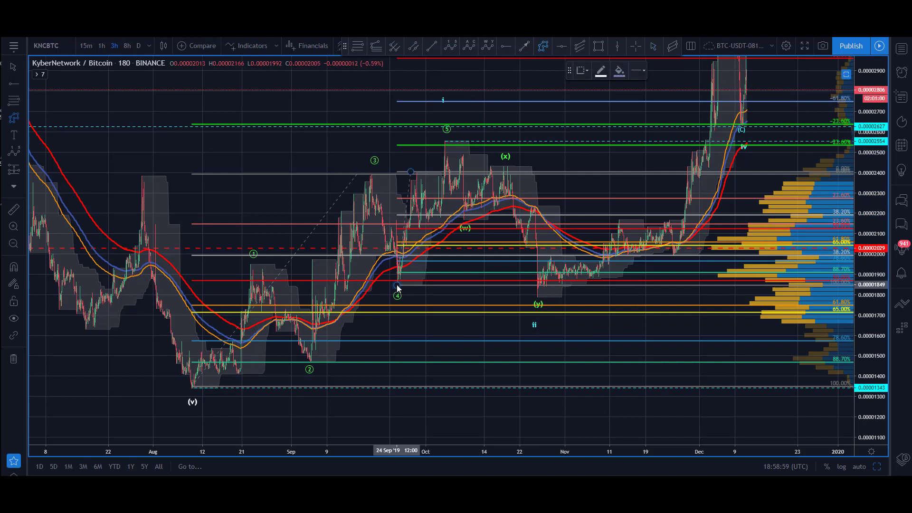
pyautogui.click(397, 283)
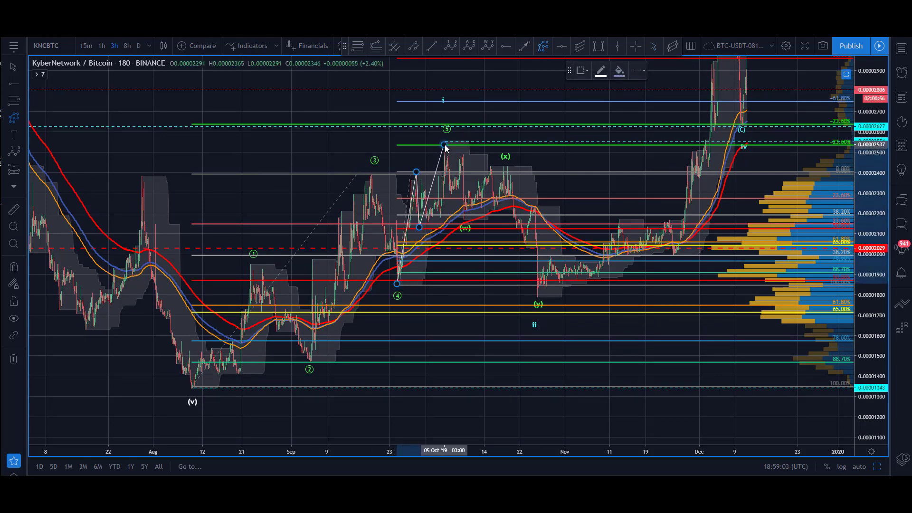
pyautogui.press('Escape')
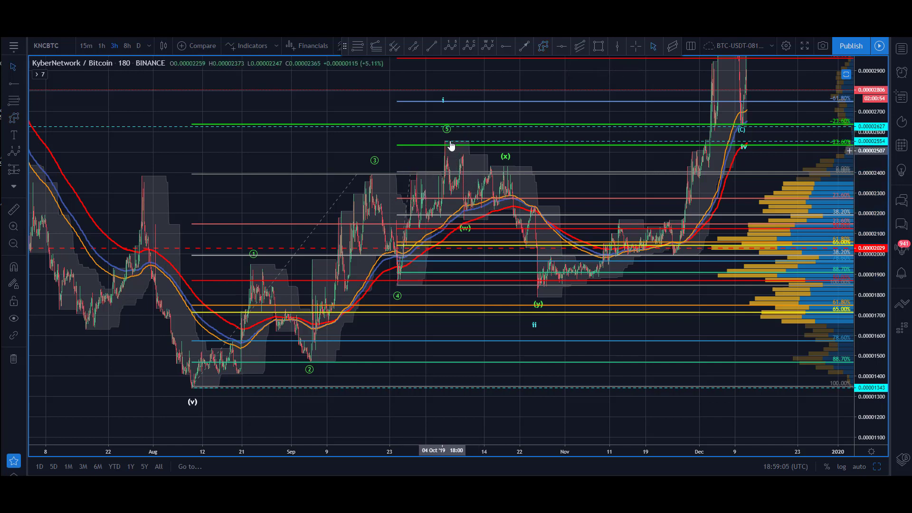
# Mark the area around the circled 5 label with a rectangle from about 0.00002572 to 0.00002637, and delete it
pyautogui.click(599, 45)
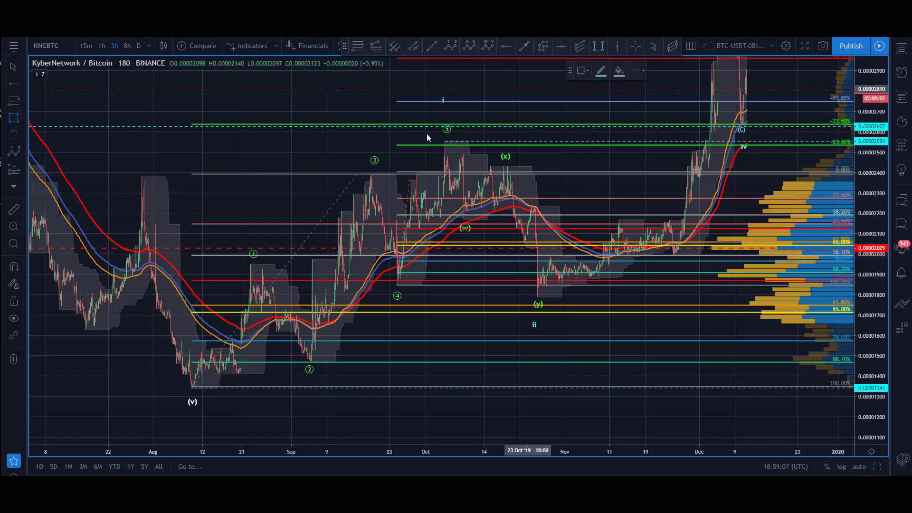
pyautogui.moveTo(427, 124)
pyautogui.mouseDown()
pyautogui.moveTo(471, 145)
pyautogui.moveTo(479, 139)
pyautogui.mouseUp()
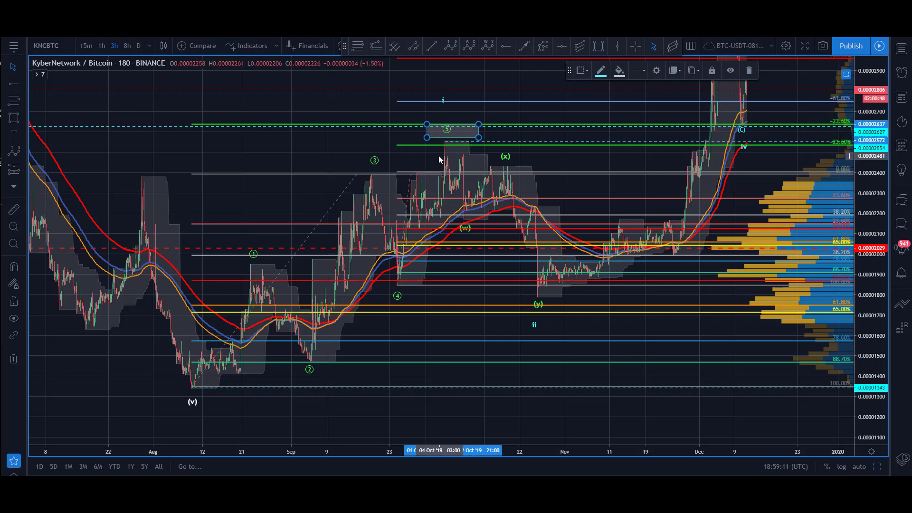
pyautogui.press('Delete')
# Delete the Fib retracement that runs from the wave (v) low to the circled wave 3 high
pyautogui.click(359, 173)
pyautogui.press('Delete')
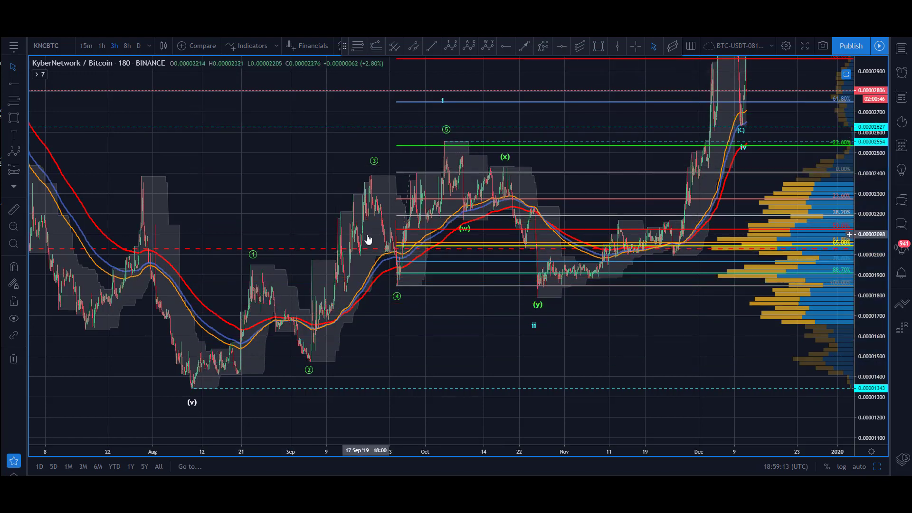
# Move the cyan wave labels i and ii closer to the circled 5 label and the (y) label
pyautogui.click(443, 102)
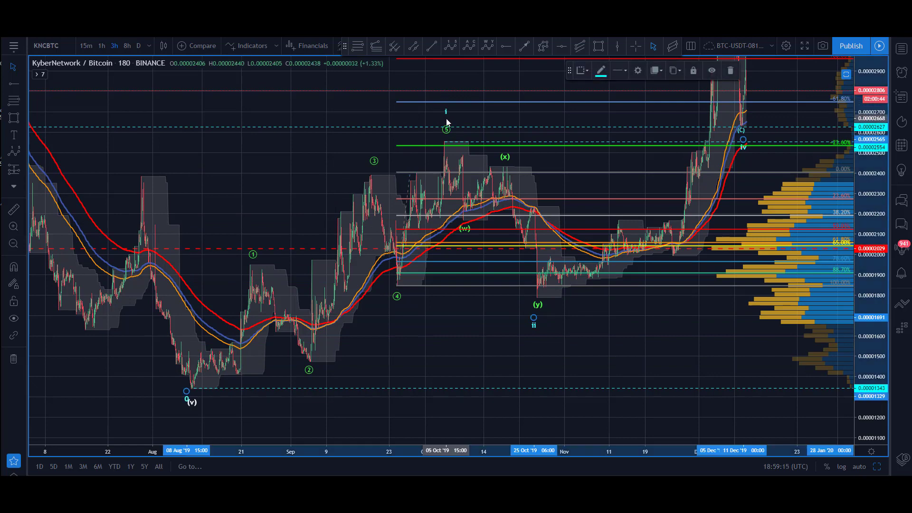
pyautogui.moveTo(257, 171); pyautogui.dragTo(214, 204)
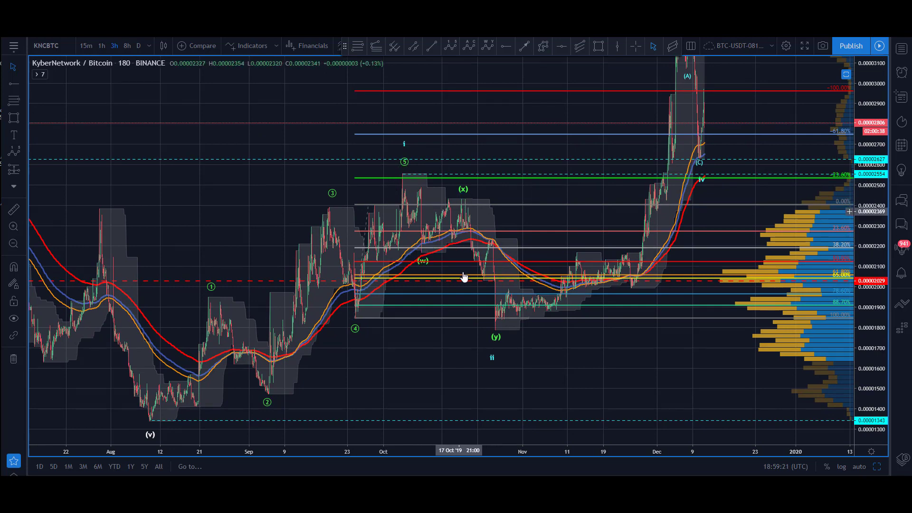
pyautogui.moveTo(494, 351); pyautogui.dragTo(495, 346)
pyautogui.moveTo(439, 350); pyautogui.dragTo(440, 346)
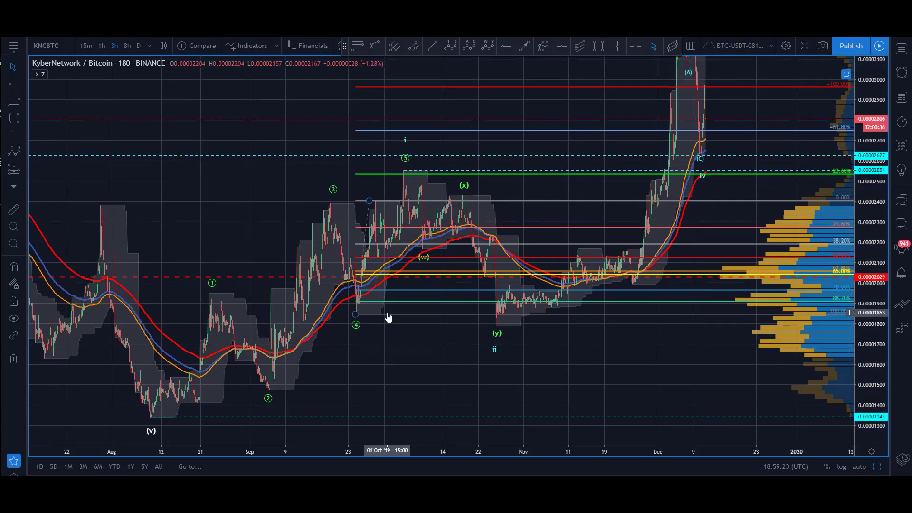
# Re-anchor the remaining Fib retracement from the wave (v) low to the wave i high, and align the ii label under (y)
pyautogui.moveTo(356, 314)
pyautogui.mouseDown()
pyautogui.moveTo(214, 394)
pyautogui.moveTo(149, 417)
pyautogui.mouseUp()
pyautogui.moveTo(370, 203); pyautogui.dragTo(390, 169)
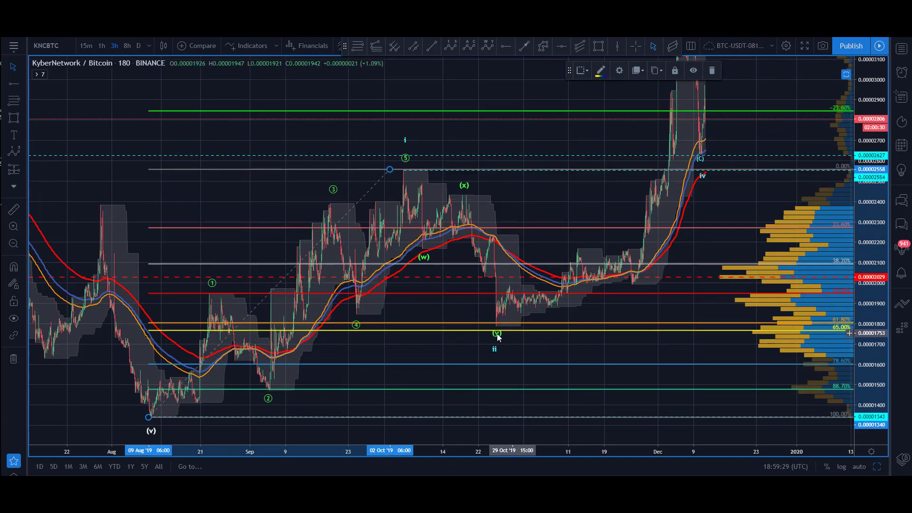
pyautogui.click(260, 244)
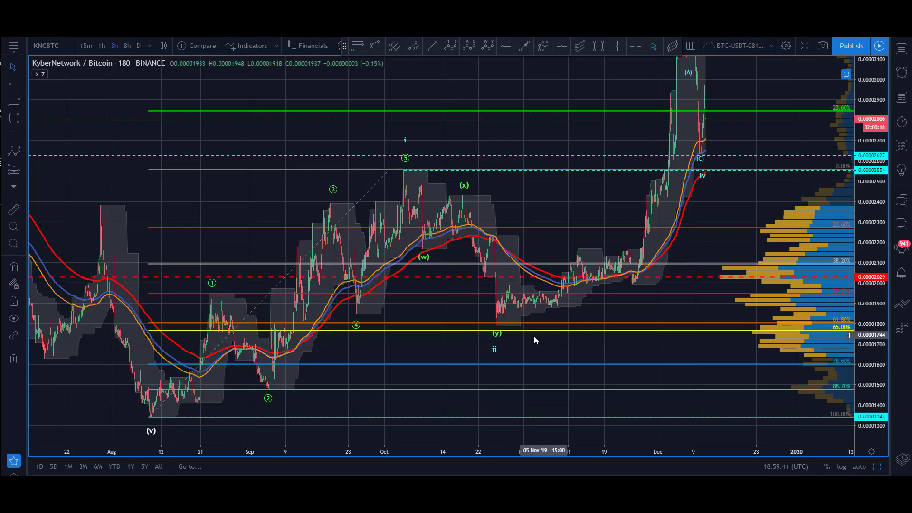
pyautogui.moveTo(494, 350); pyautogui.dragTo(506, 340)
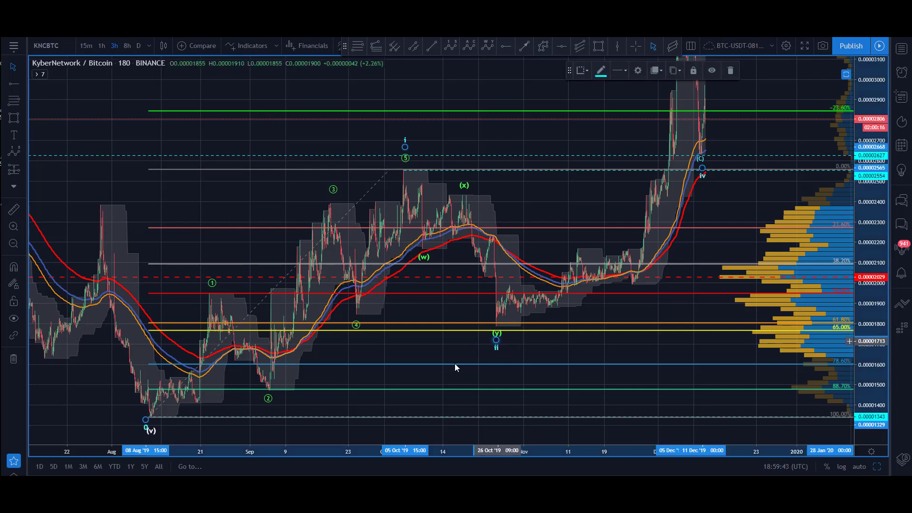
# Draw a pitchfork anchored at the wave (v) low, the wave i high and the wave ii low
pyautogui.moveTo(197, 191); pyautogui.dragTo(204, 188)
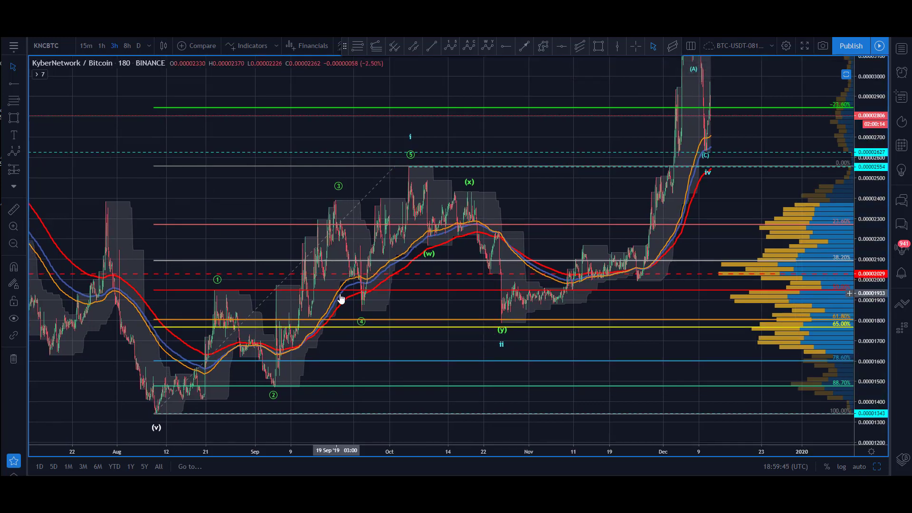
pyautogui.moveTo(873, 184); pyautogui.dragTo(873, 222)
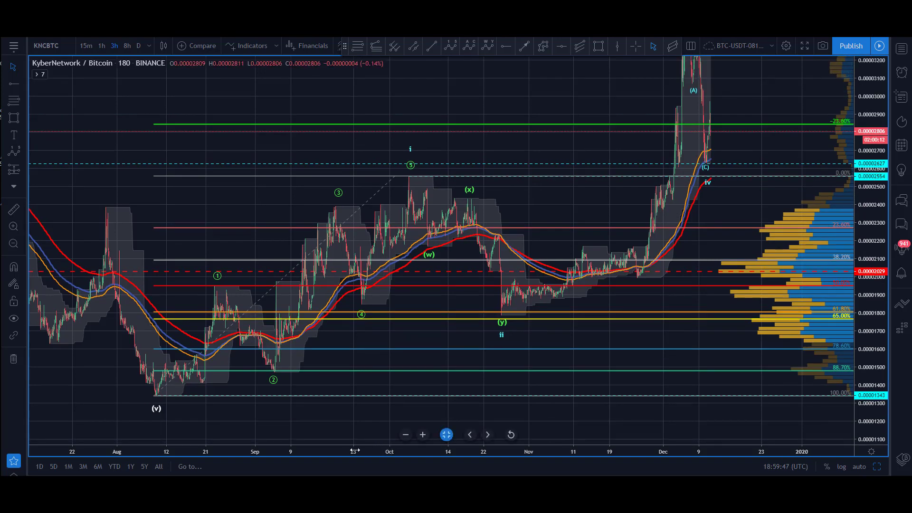
pyautogui.scroll(-3, 371, 437)
pyautogui.moveTo(262, 91); pyautogui.dragTo(132, 115)
pyautogui.moveTo(871, 113); pyautogui.dragTo(865, 208)
pyautogui.moveTo(171, 124); pyautogui.dragTo(158, 161)
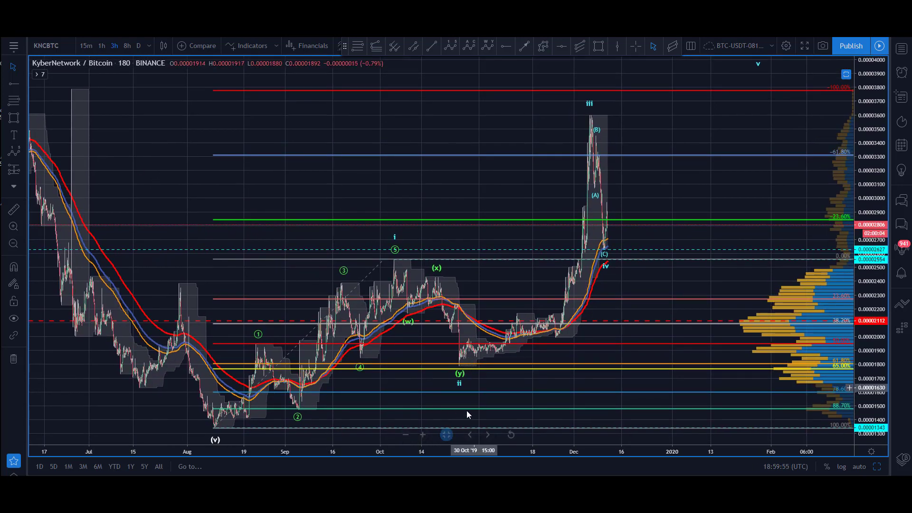
pyautogui.moveTo(130, 143); pyautogui.dragTo(127, 133)
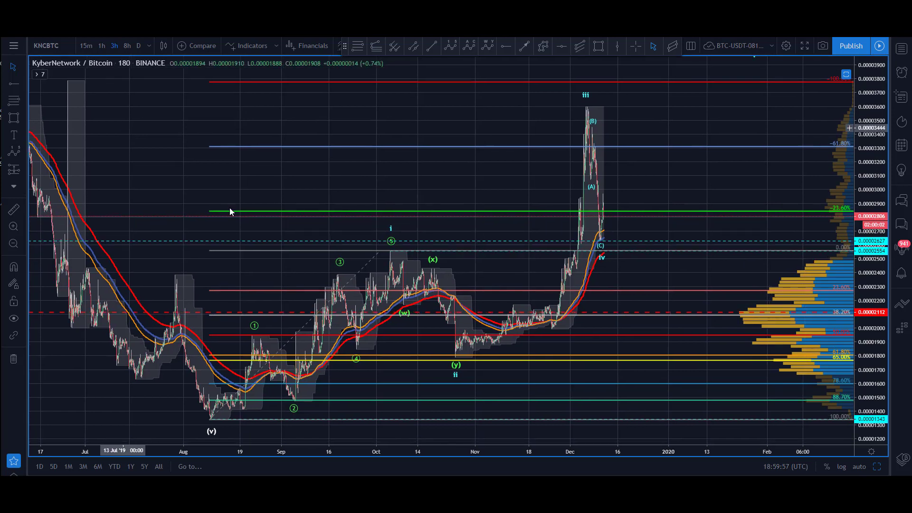
pyautogui.click(394, 48)
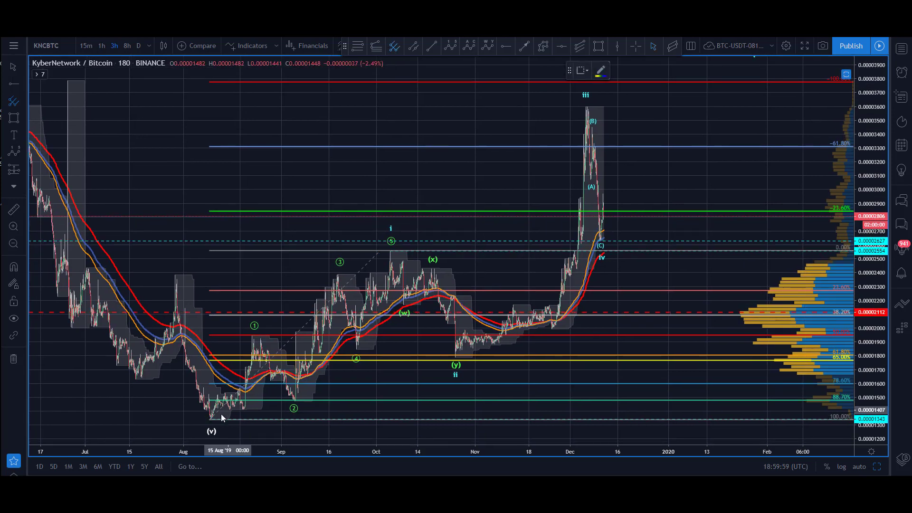
pyautogui.click(211, 420)
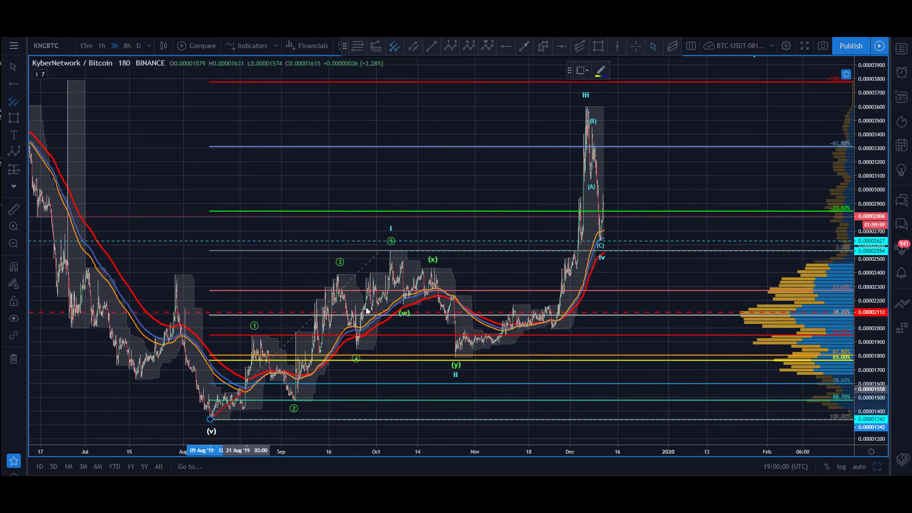
pyautogui.click(390, 251)
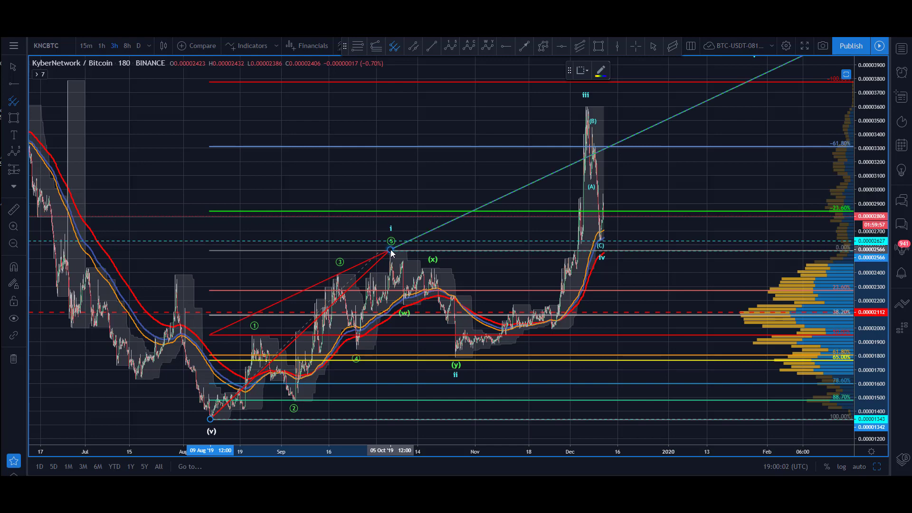
pyautogui.click(455, 357)
# Switch the pitchfork to the Original style and fine-tune its third anchor on the wave ii low
pyautogui.rightClick(457, 362)
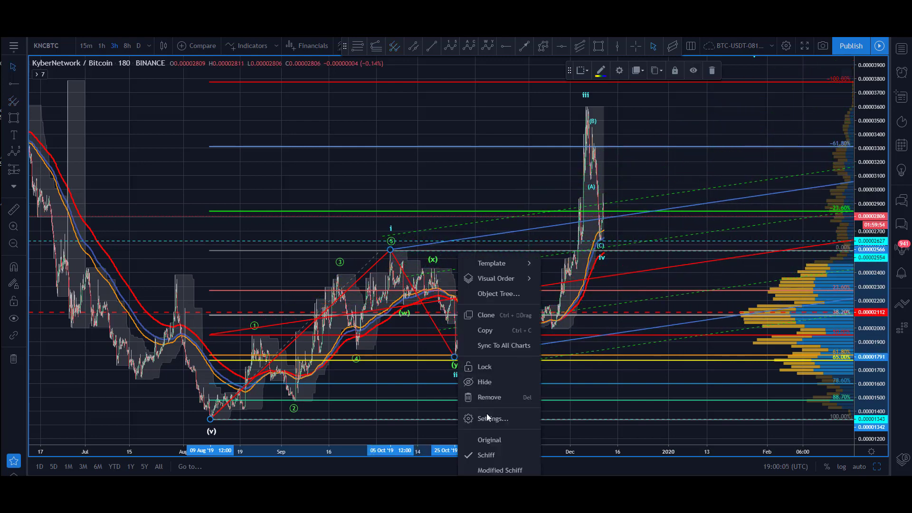
pyautogui.click(490, 440)
pyautogui.moveTo(455, 358); pyautogui.dragTo(456, 361)
pyautogui.click(324, 167)
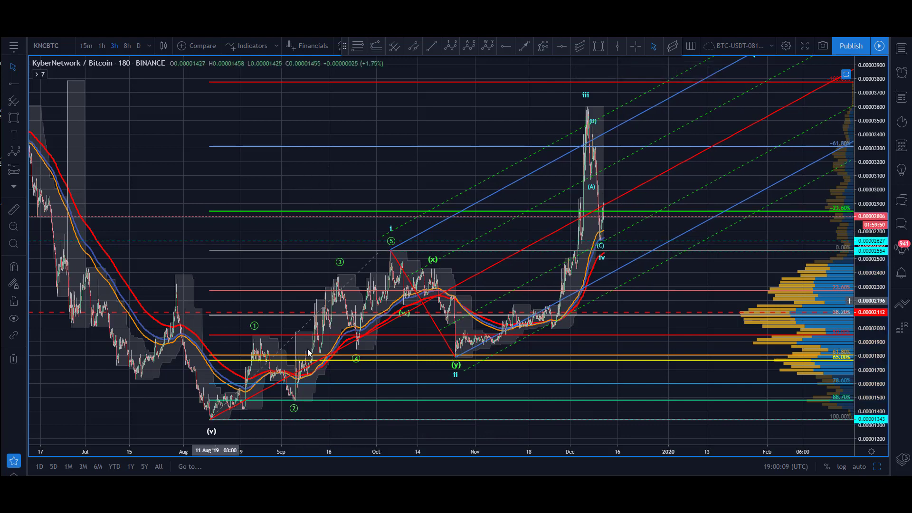
pyautogui.moveTo(348, 142); pyautogui.dragTo(322, 131)
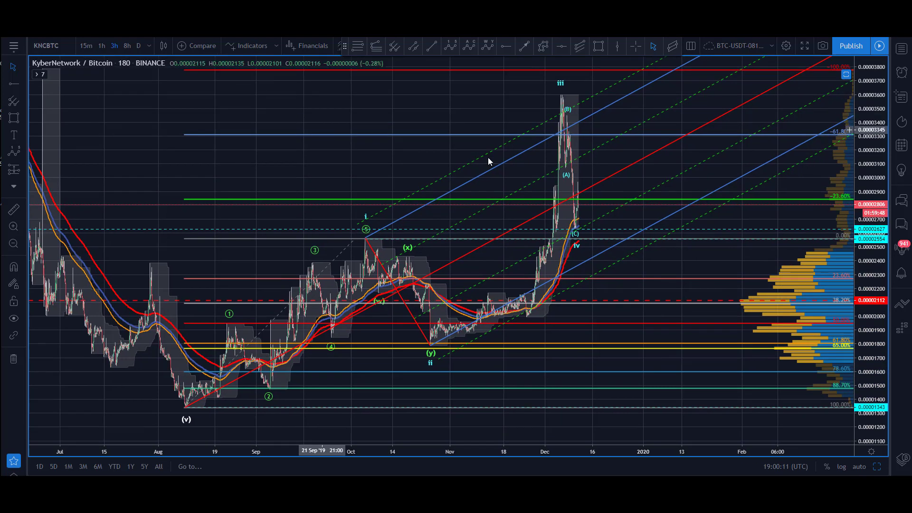
pyautogui.moveTo(877, 195); pyautogui.dragTo(879, 123)
pyautogui.moveTo(244, 153); pyautogui.dragTo(217, 156)
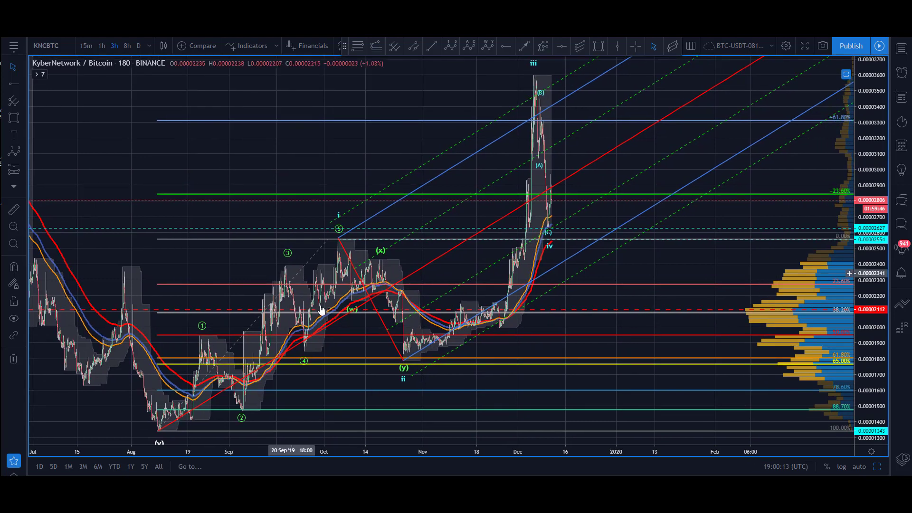
pyautogui.click(403, 361)
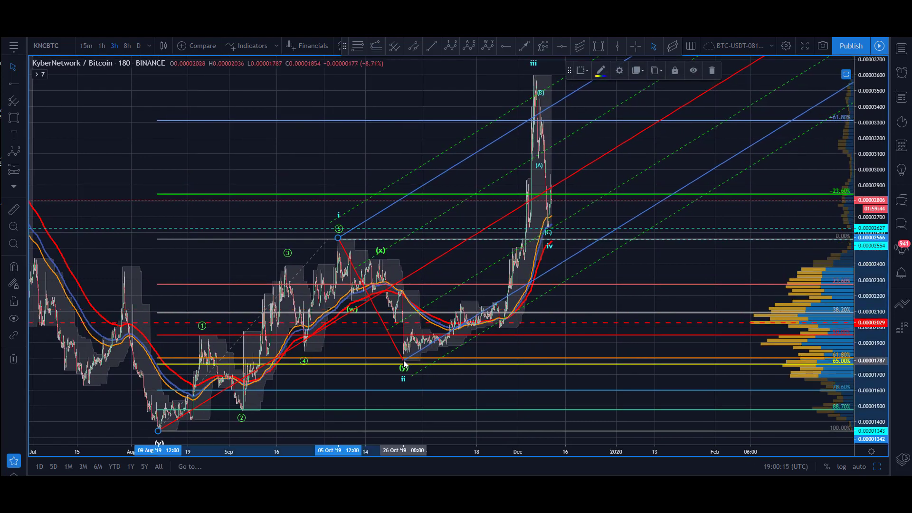
pyautogui.click(322, 161)
# Draw a dashed arrow from the wave ii low up to the wave iii high, and delete it
pyautogui.click(525, 47)
pyautogui.click(405, 360)
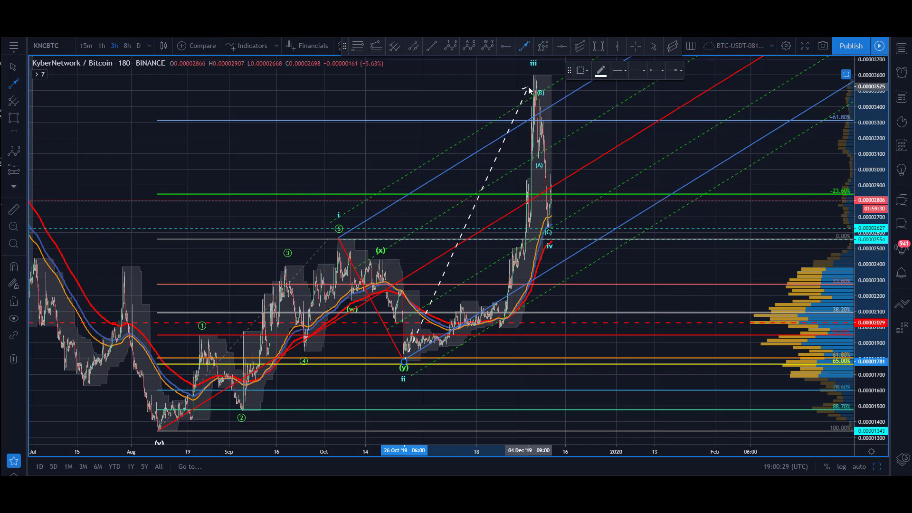
pyautogui.click(546, 76)
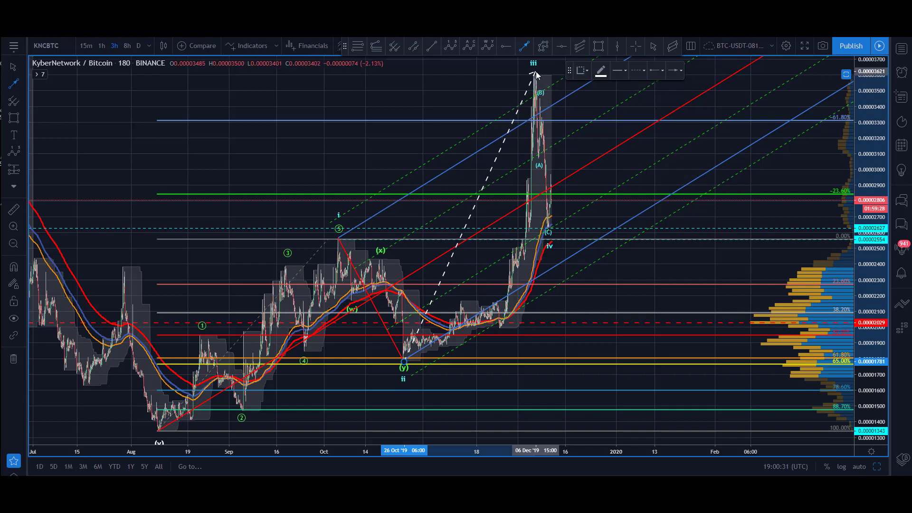
pyautogui.press('Delete')
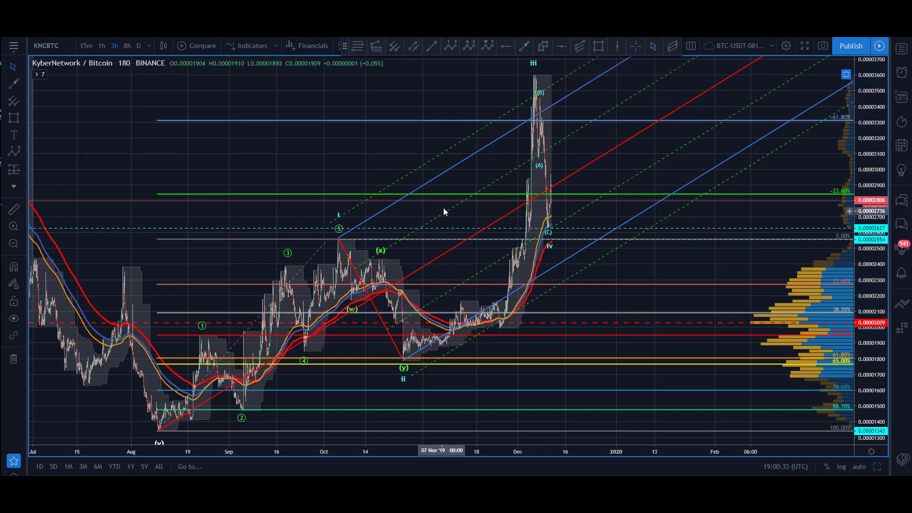
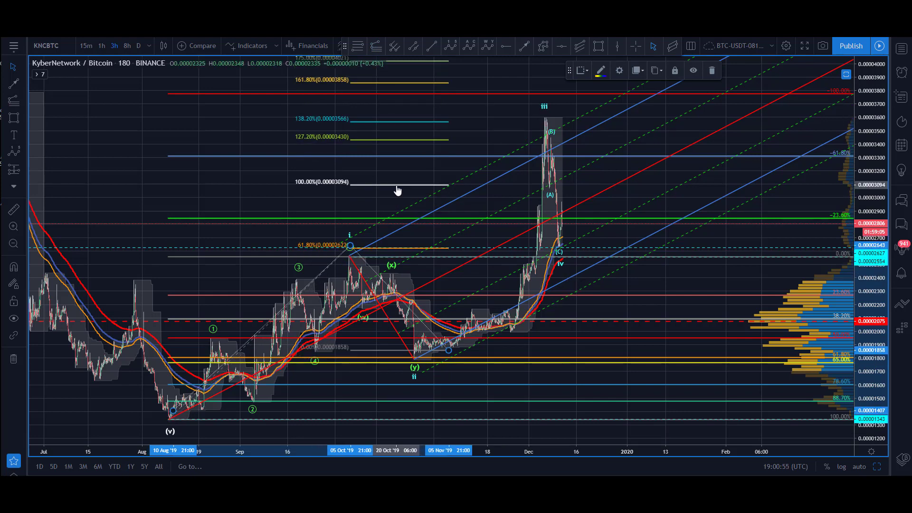
# Delete the Fib extension projected from wave (v) through waves i and ii, and hide the pitchfork
pyautogui.press('Delete')
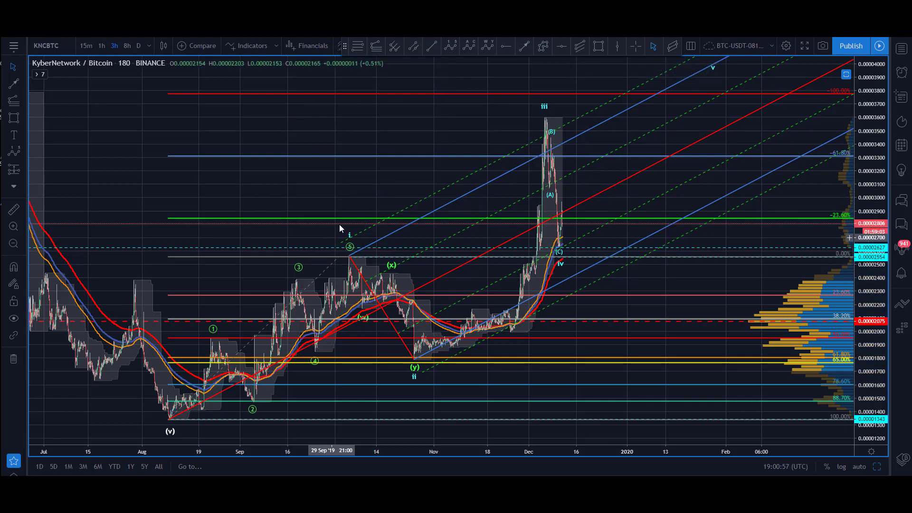
pyautogui.click(378, 246)
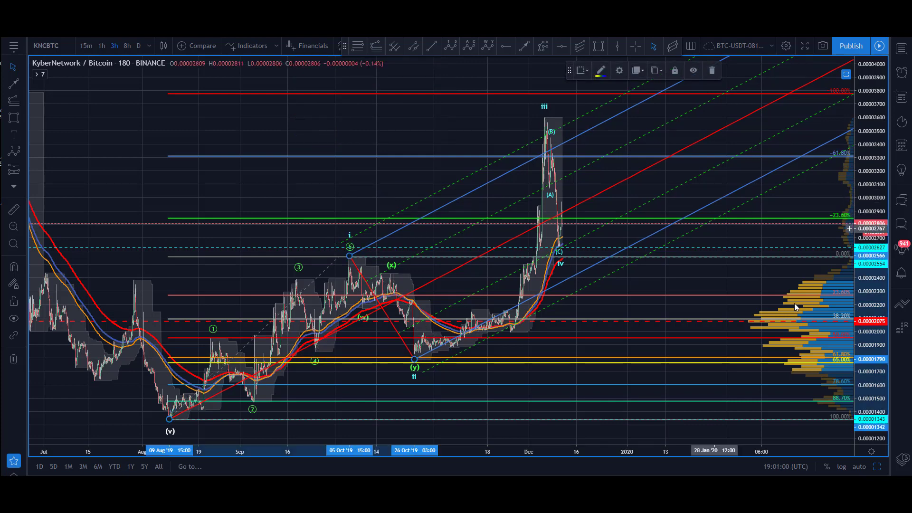
pyautogui.click(903, 459)
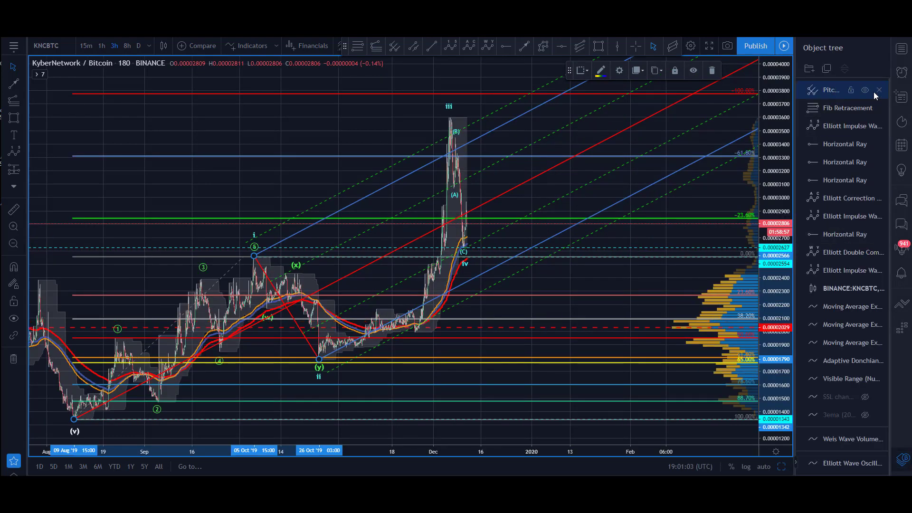
pyautogui.click(865, 90)
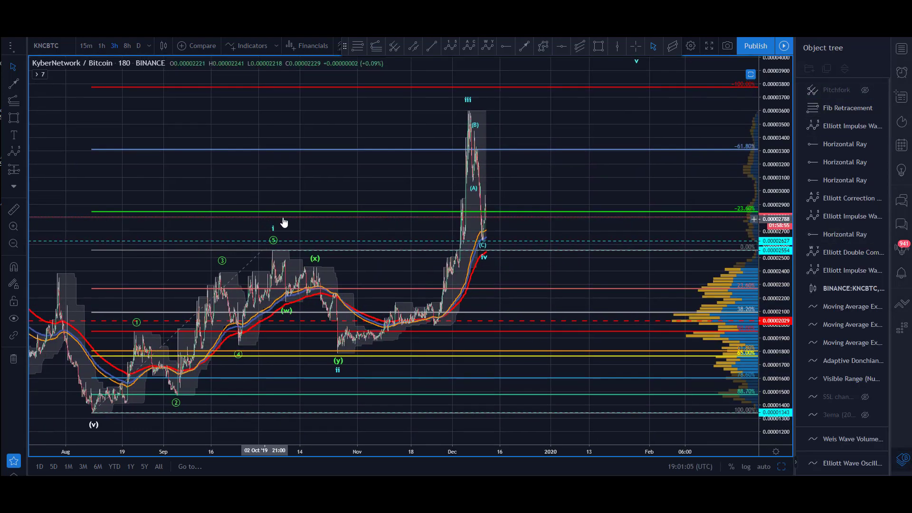
# Delete the Fib retracement between the wave (v) low and the wave i high, and close the object tree
pyautogui.click(469, 104)
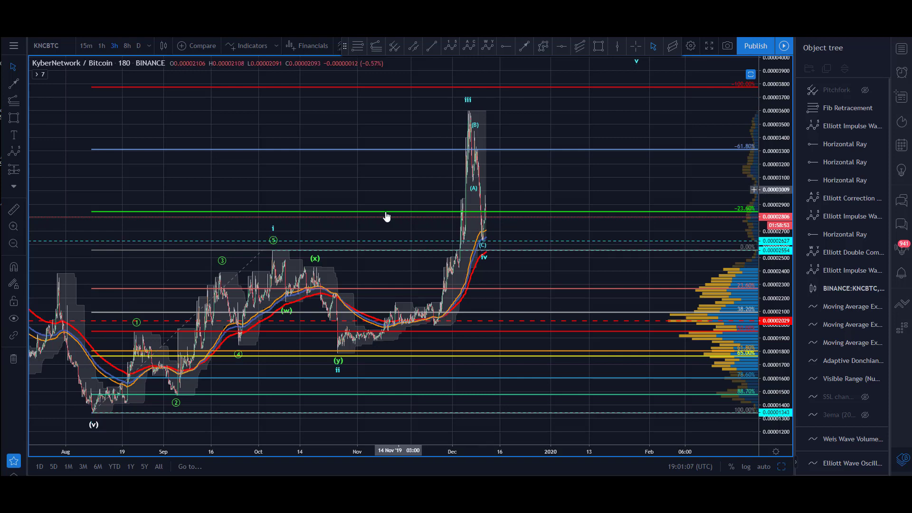
pyautogui.moveTo(385, 210); pyautogui.dragTo(468, 167)
pyautogui.press('Delete')
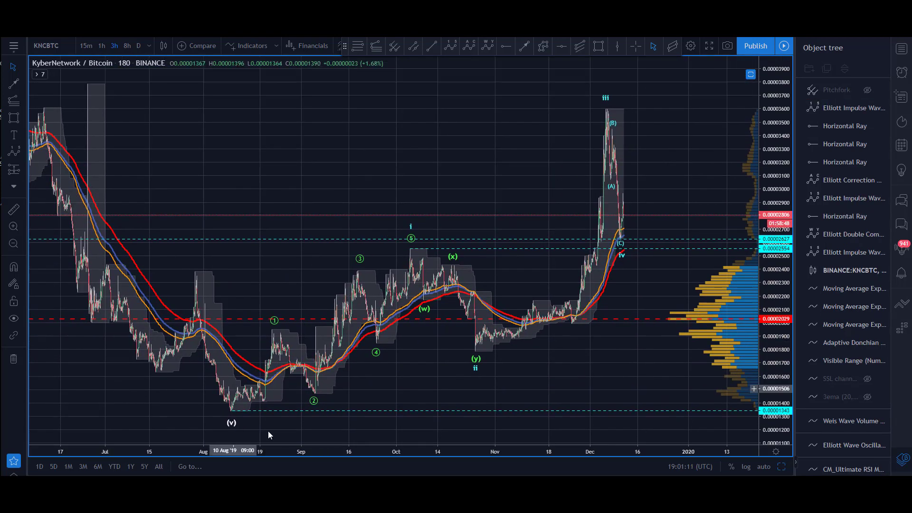
pyautogui.scroll(-3, 301, 453)
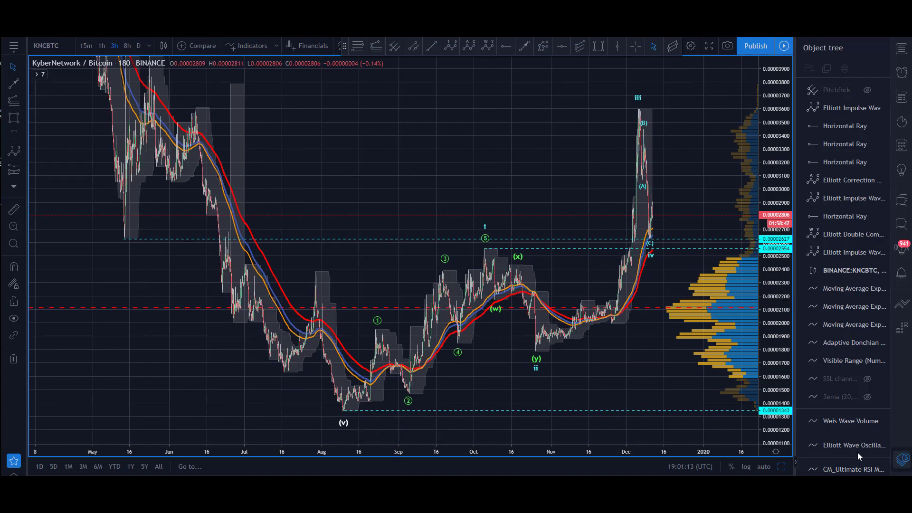
pyautogui.click(902, 459)
# Mark the zone between the 0.00002627 and 0.00002554 levels with a rectangle, extending it back to 10 May '19
pyautogui.moveTo(438, 112); pyautogui.dragTo(359, 124)
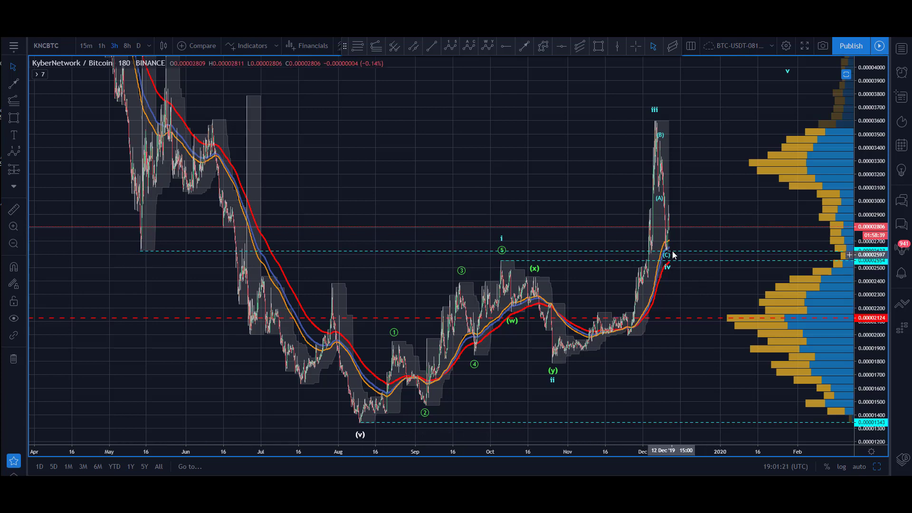
pyautogui.moveTo(674, 255); pyautogui.dragTo(586, 213)
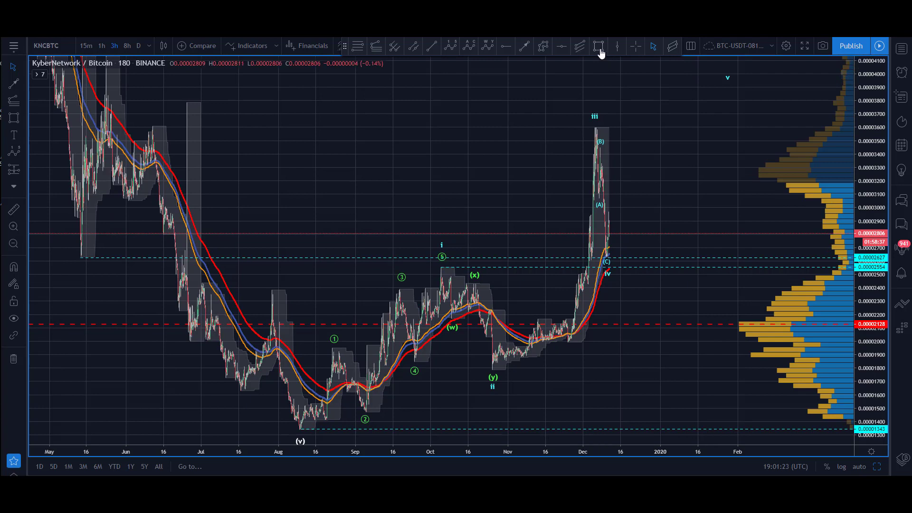
pyautogui.click(600, 47)
pyautogui.click(836, 267)
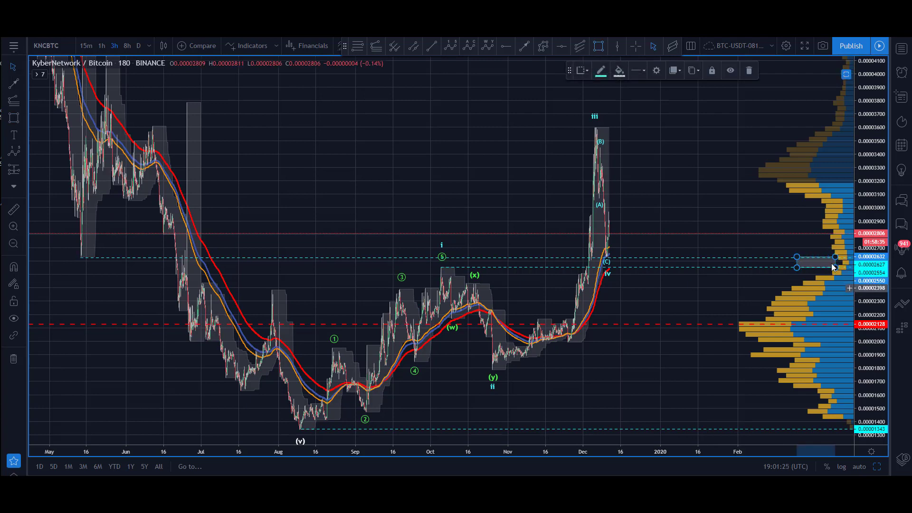
pyautogui.moveTo(687, 265); pyautogui.dragTo(81, 262)
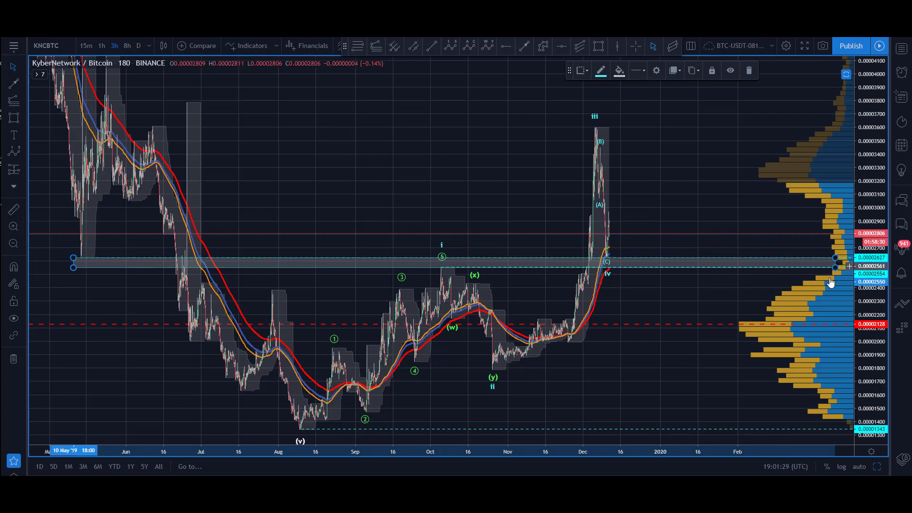
pyautogui.click(656, 205)
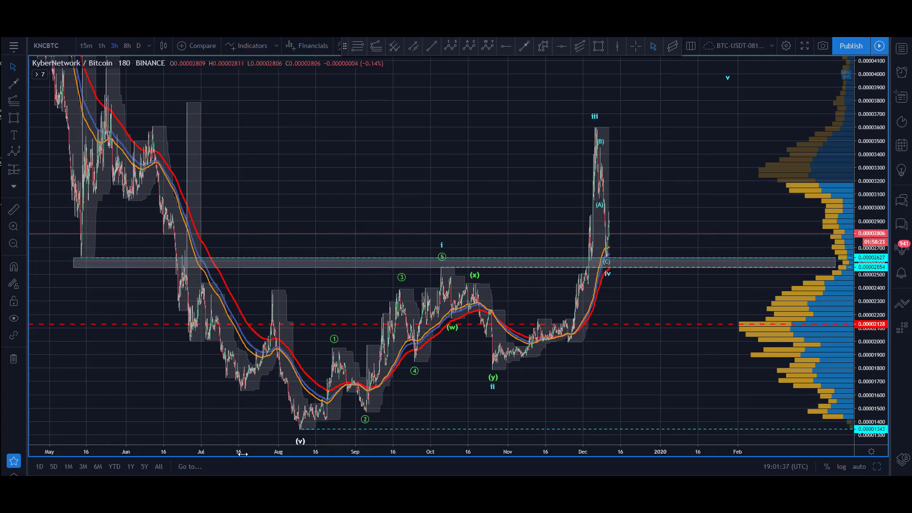
# Move the wave iv label to about 0.00002536, just under the (C) label
pyautogui.moveTo(242, 454); pyautogui.dragTo(129, 427)
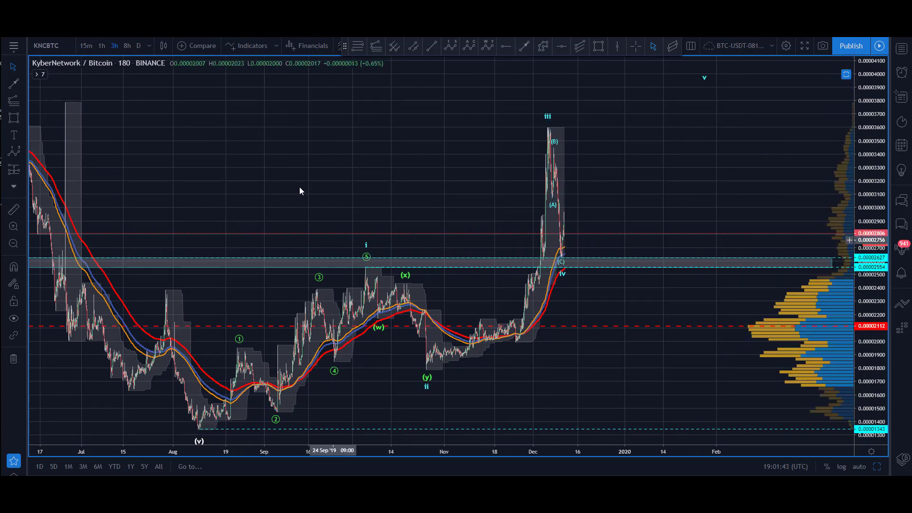
pyautogui.moveTo(305, 172); pyautogui.dragTo(374, 169)
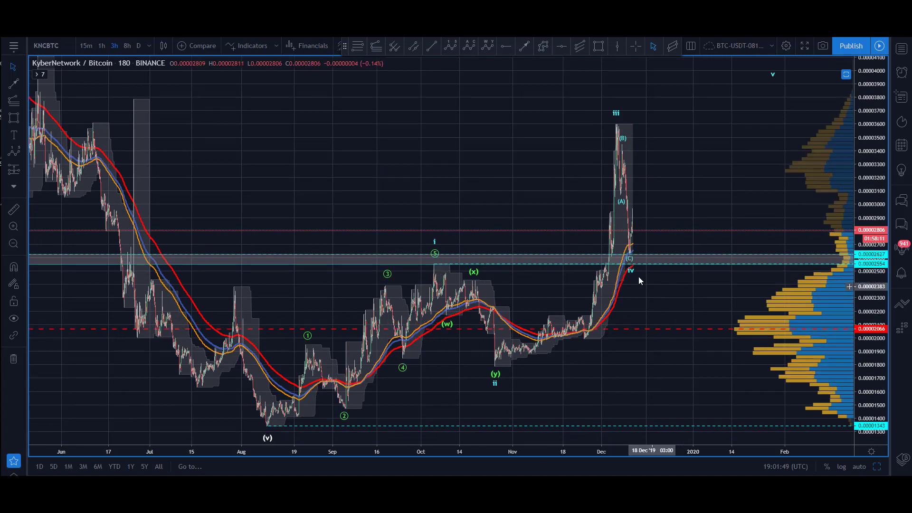
pyautogui.moveTo(632, 276)
pyautogui.mouseDown()
pyautogui.moveTo(661, 263)
pyautogui.moveTo(639, 272)
pyautogui.mouseUp()
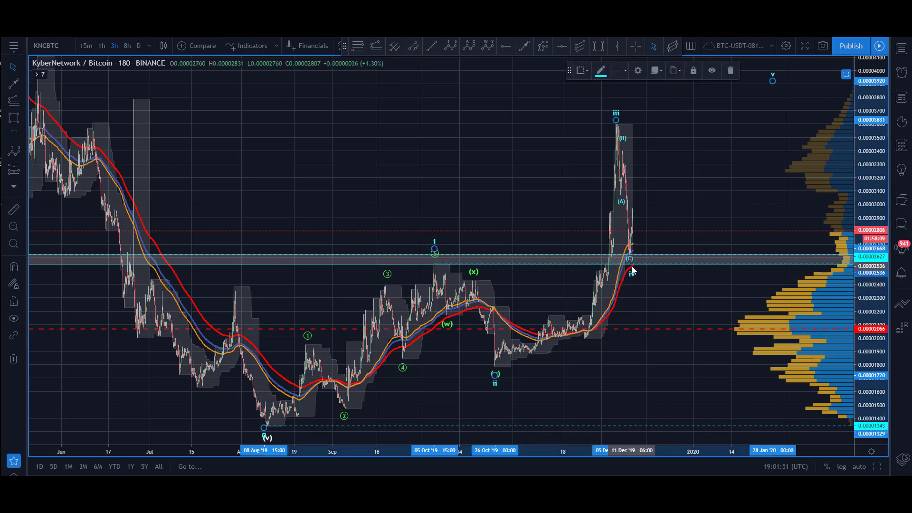
pyautogui.click(523, 167)
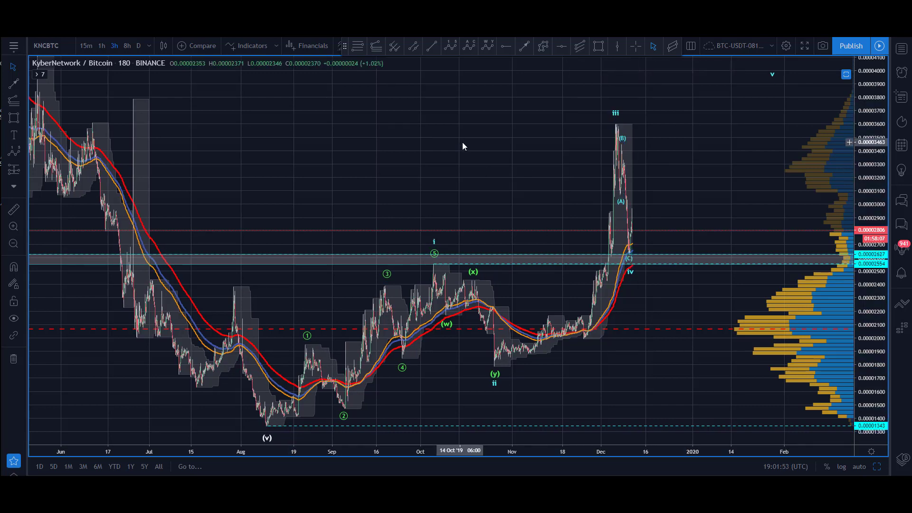
pyautogui.click(545, 48)
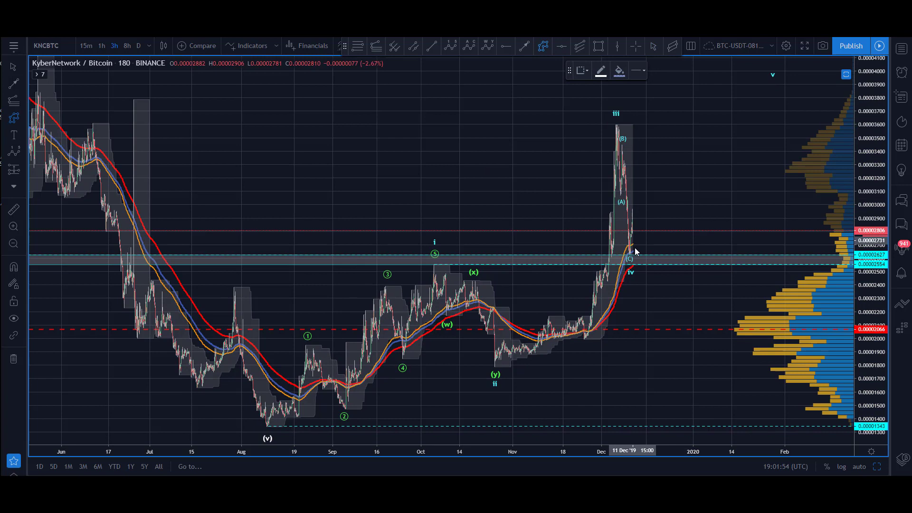
pyautogui.click(637, 209)
pyautogui.press('Escape')
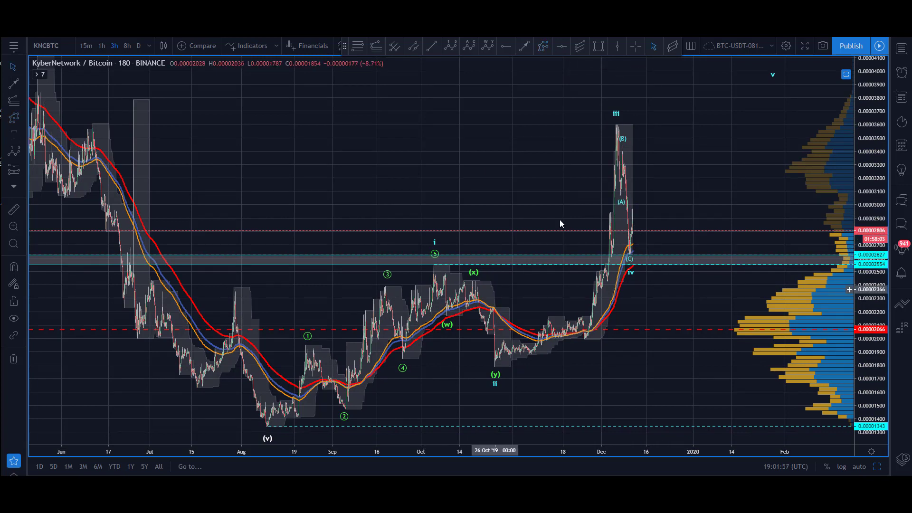
pyautogui.moveTo(417, 141); pyautogui.dragTo(348, 136)
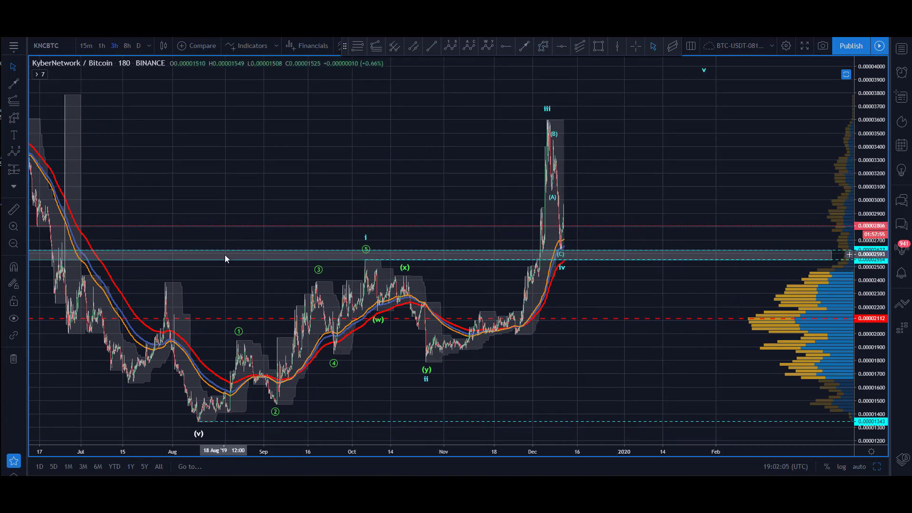
# Delete the rectangle marking the zone between the 0.00002627 and 0.00002554 levels
pyautogui.moveTo(227, 262); pyautogui.dragTo(221, 165)
pyautogui.press('Delete')
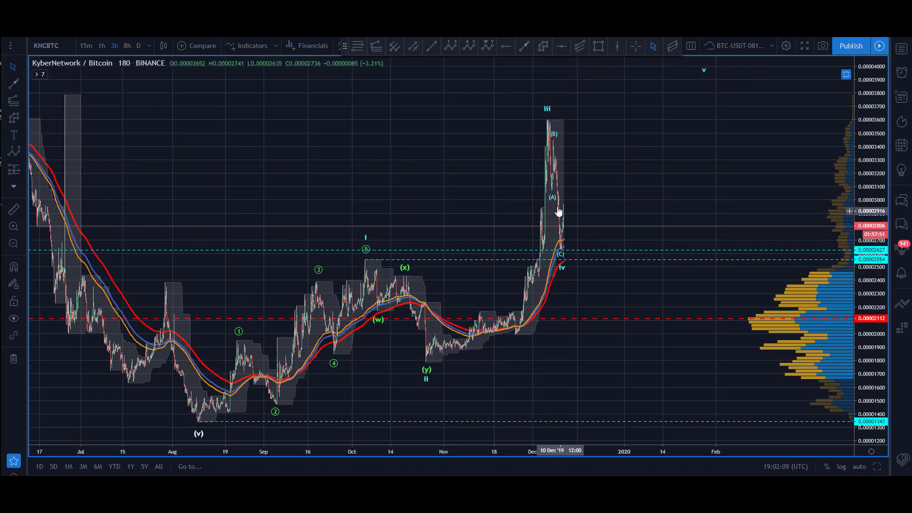
# Change the colour of the (A)(B)(C) correction labels between waves iii and iv to yellow
pyautogui.click(553, 194)
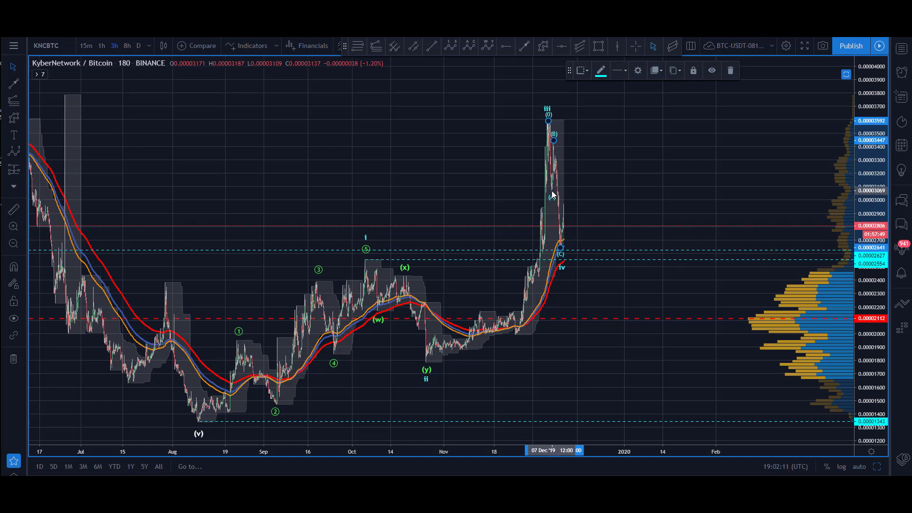
pyautogui.click(610, 72)
pyautogui.click(625, 98)
pyautogui.click(414, 143)
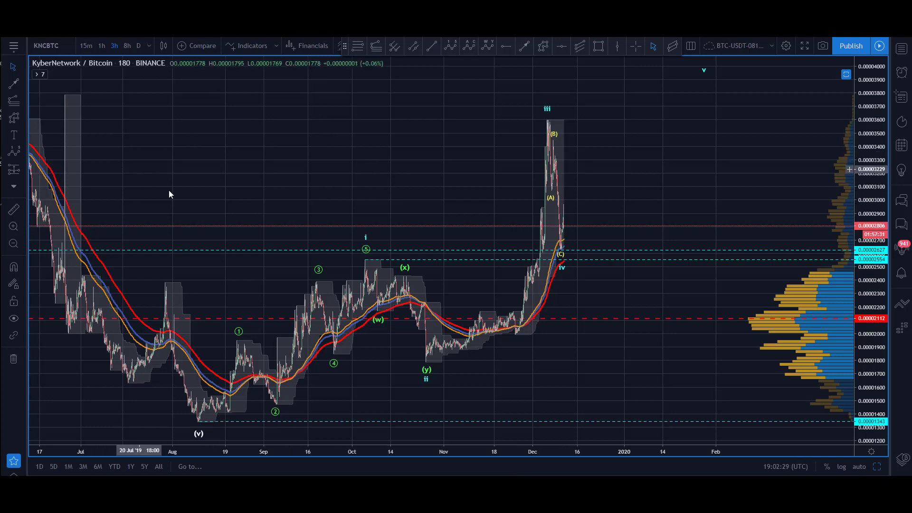
# Switch the chart to the 1-hour interval, framed on the December rally and the wave iv correction
pyautogui.click(13, 226)
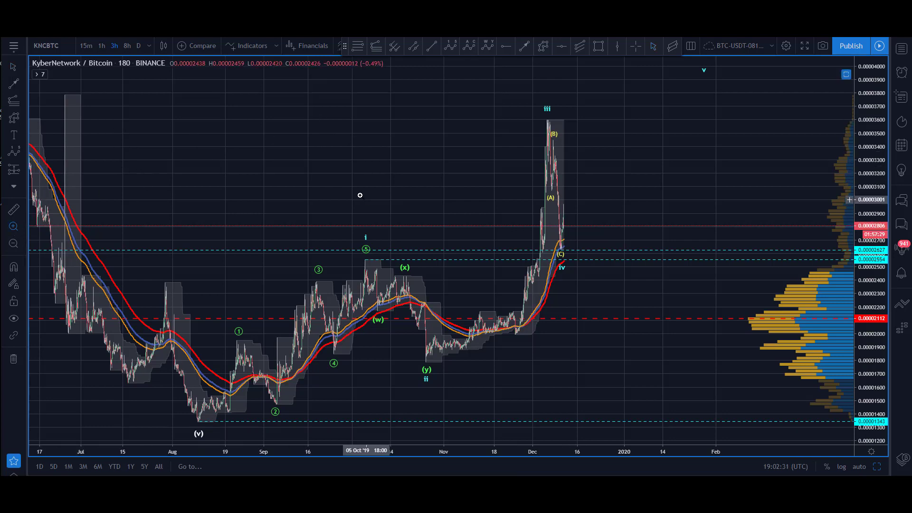
pyautogui.moveTo(358, 193); pyautogui.dragTo(658, 287)
pyautogui.moveTo(869, 109); pyautogui.dragTo(869, 152)
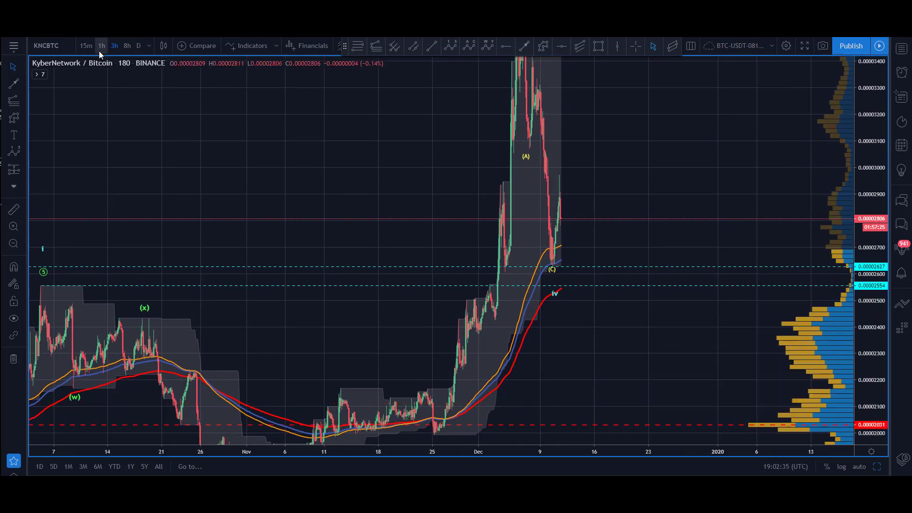
pyautogui.click(101, 47)
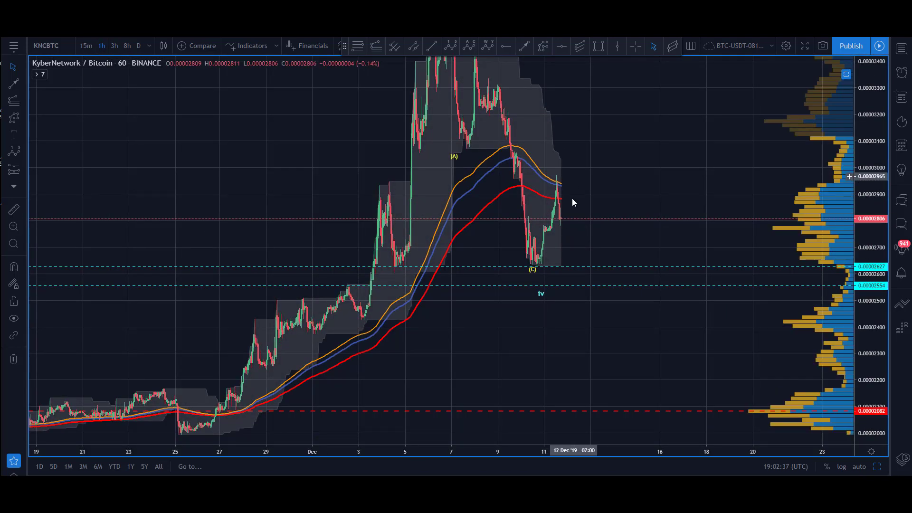
pyautogui.moveTo(869, 108); pyautogui.dragTo(872, 174)
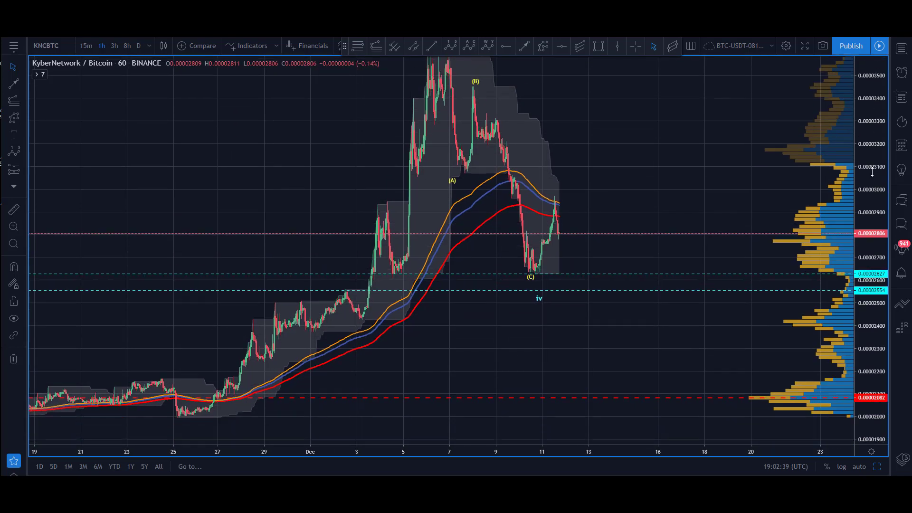
pyautogui.moveTo(278, 139); pyautogui.dragTo(284, 147)
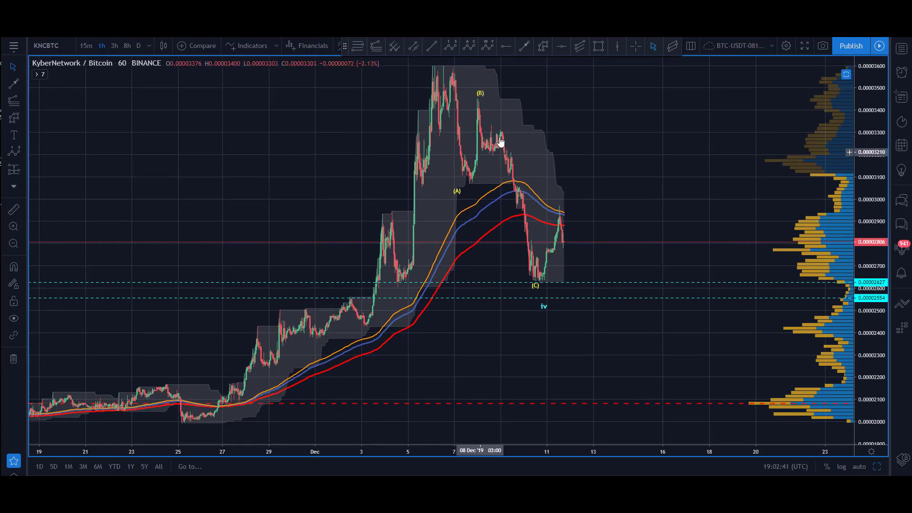
# Shift the (C) label slightly so it sits under the 10 Dec '19 low
pyautogui.moveTo(536, 284); pyautogui.dragTo(542, 288)
pyautogui.click(278, 176)
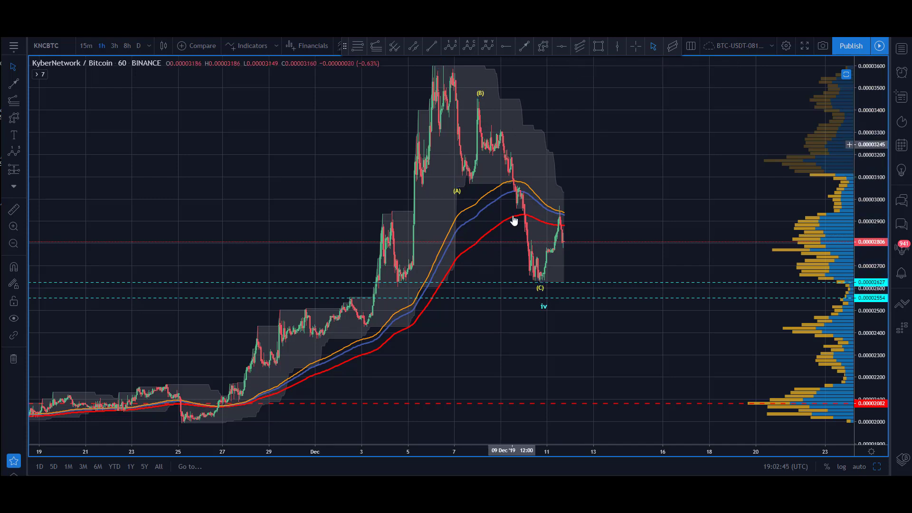
# Label a five-wave impulse from the (B) high down to about 0.00002630, and lower the (C) and iv labels beneath it
pyautogui.moveTo(288, 180); pyautogui.dragTo(271, 200)
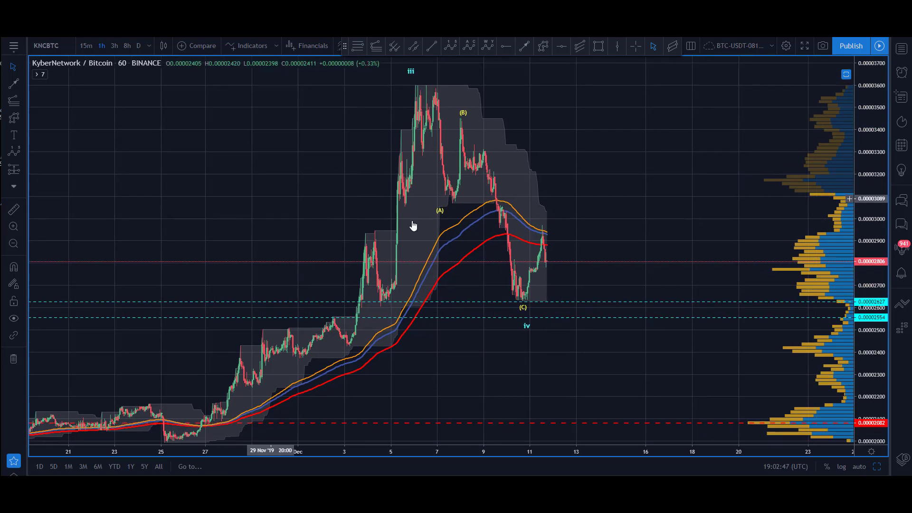
pyautogui.click(451, 49)
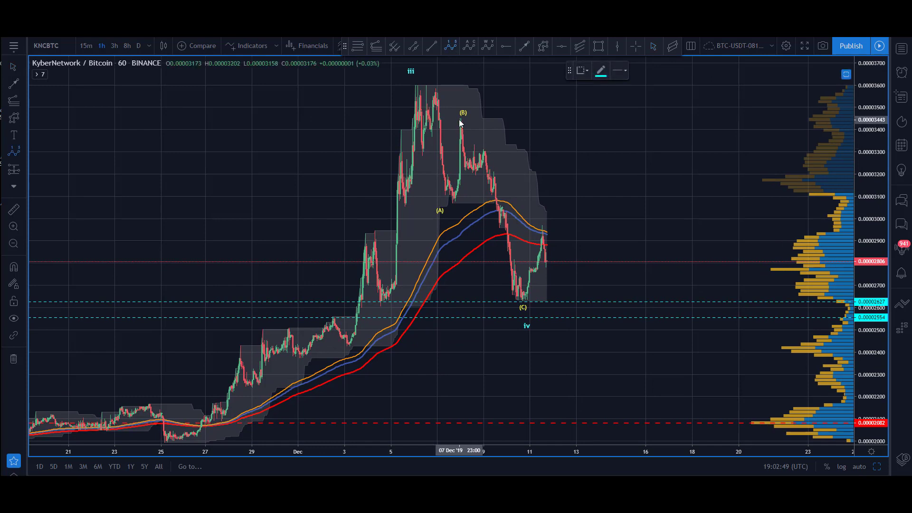
pyautogui.click(460, 124)
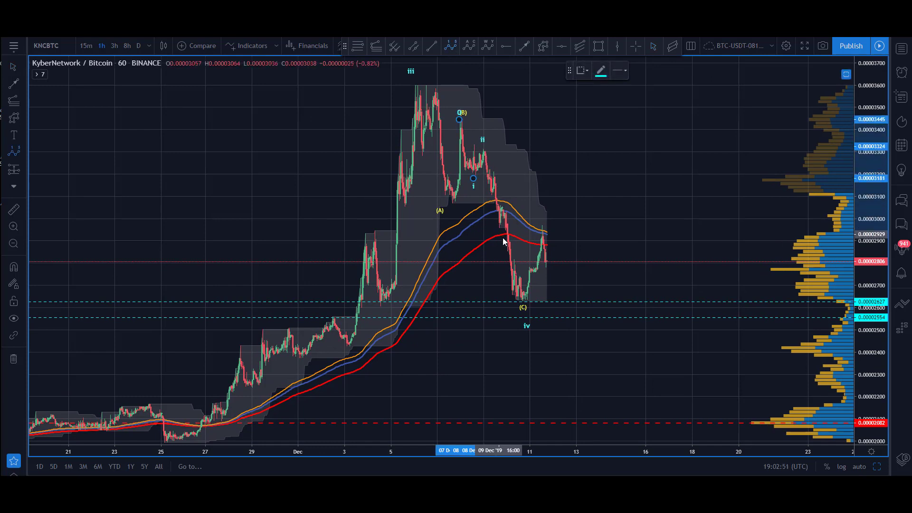
pyautogui.click(504, 205)
pyautogui.click(507, 305)
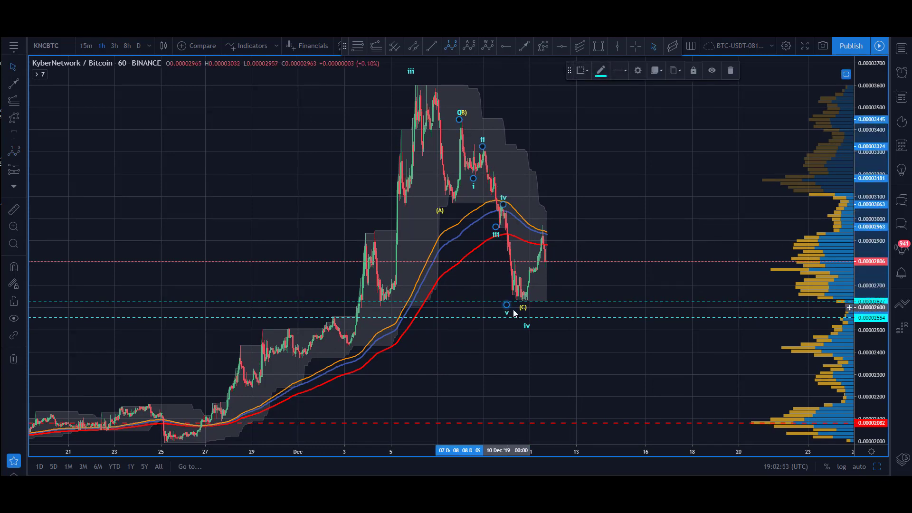
pyautogui.moveTo(526, 322)
pyautogui.mouseDown()
pyautogui.moveTo(525, 330)
pyautogui.moveTo(532, 319)
pyautogui.mouseUp()
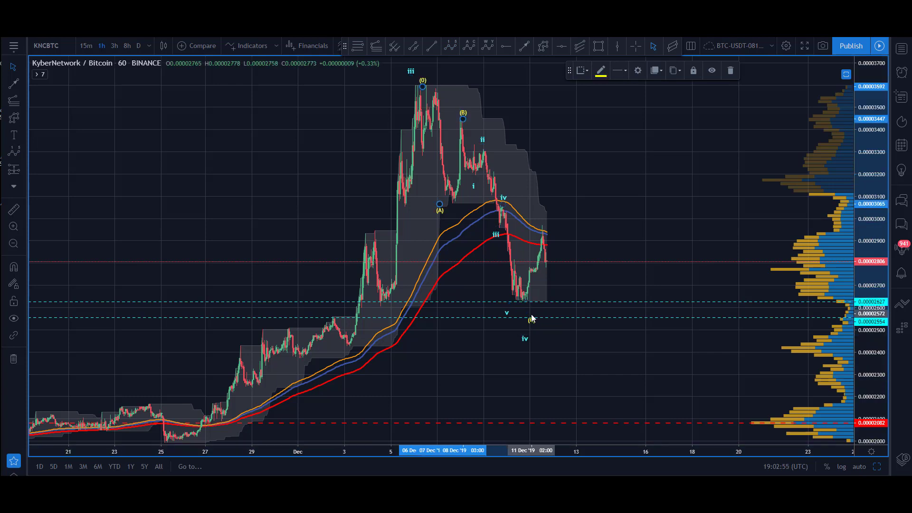
pyautogui.click(506, 313)
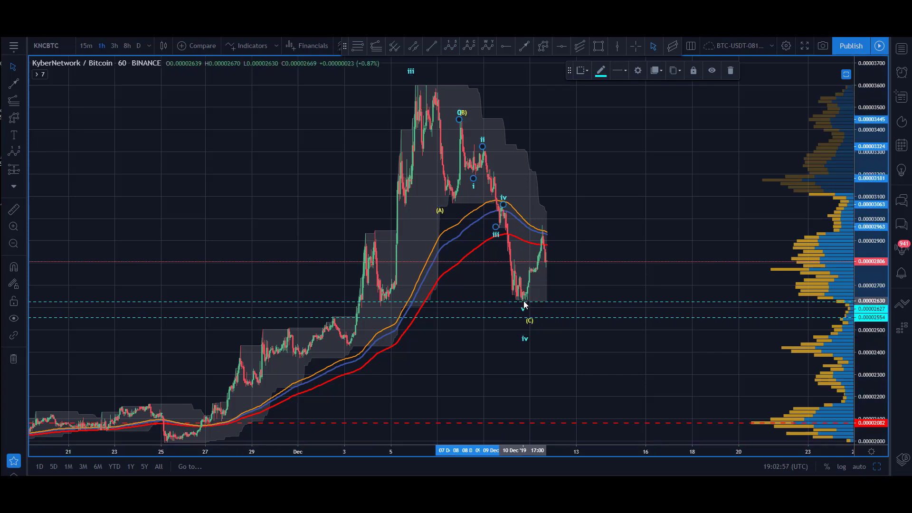
# Set the degree of the new downward impulse to Submicro and its colour to white
pyautogui.rightClick(505, 211)
pyautogui.moveTo(541, 395)
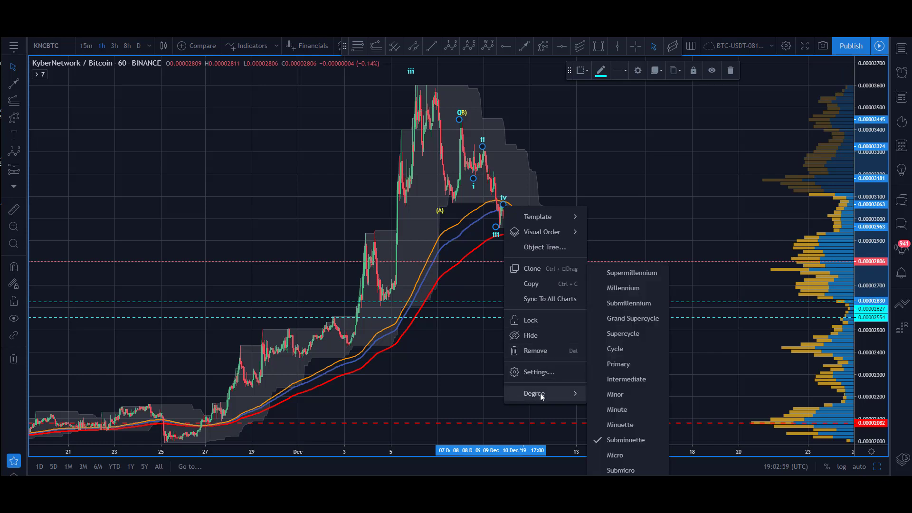
pyautogui.click(627, 469)
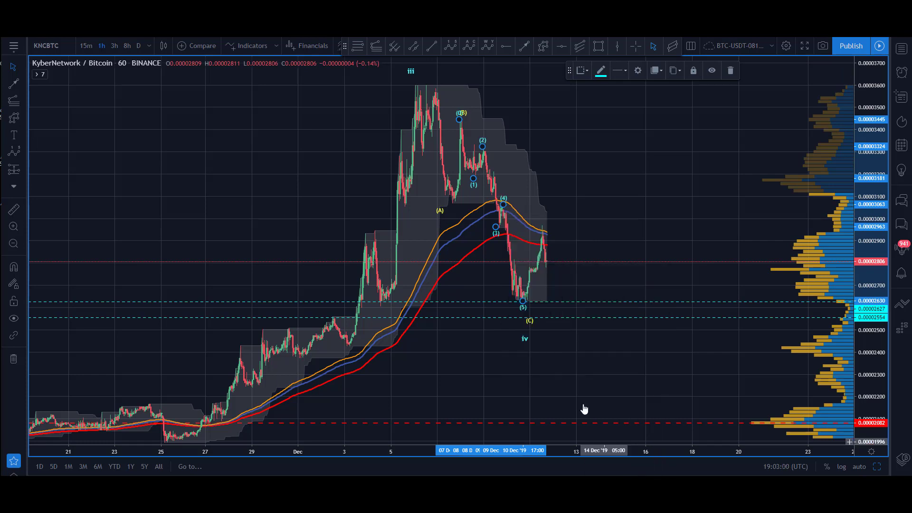
pyautogui.click(602, 72)
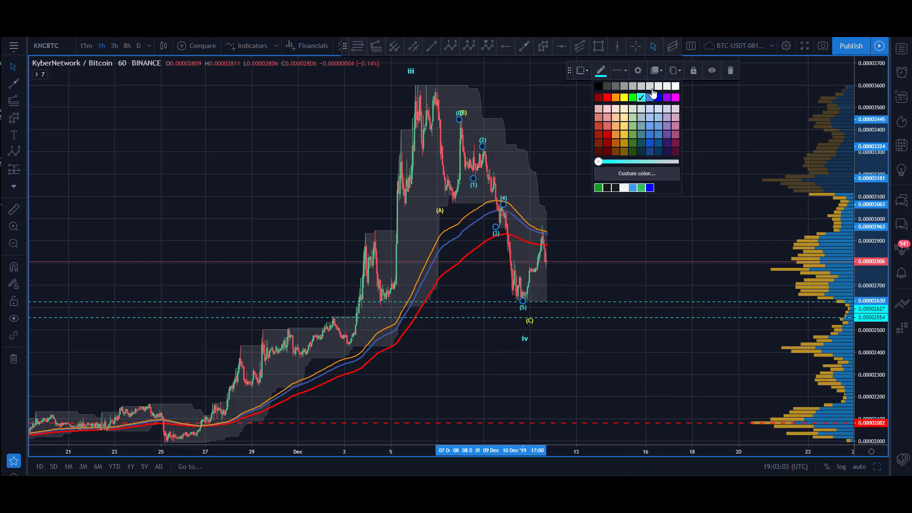
pyautogui.click(675, 86)
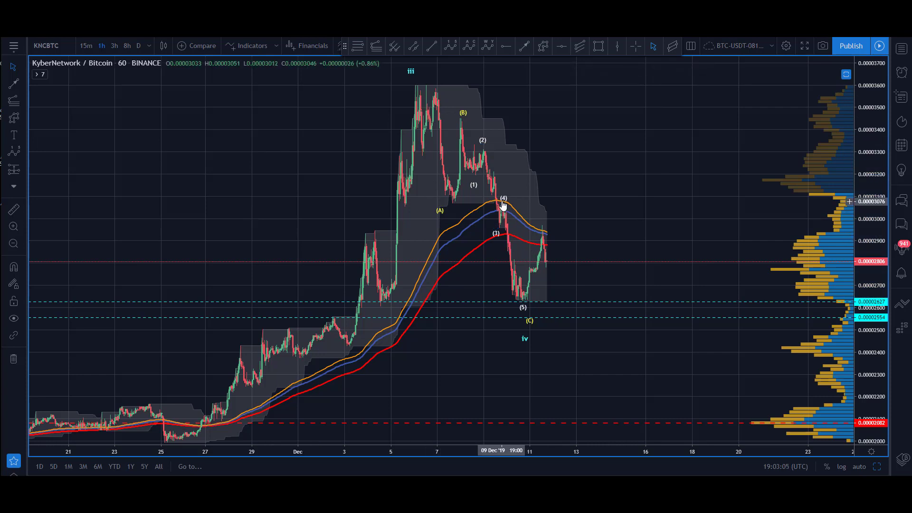
# Check the decline with a Fib extension from the (B) high through waves (1) and (2), and delete it
pyautogui.click(461, 117)
pyautogui.click(477, 175)
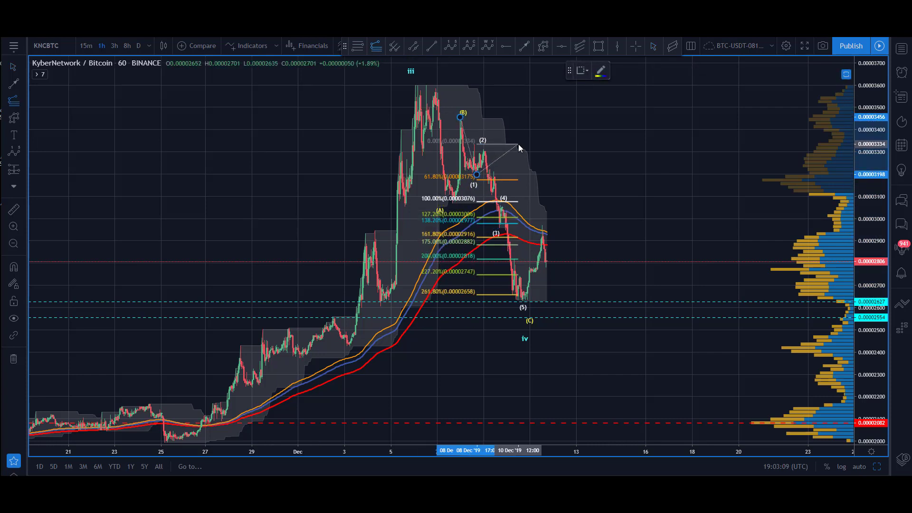
pyautogui.click(518, 150)
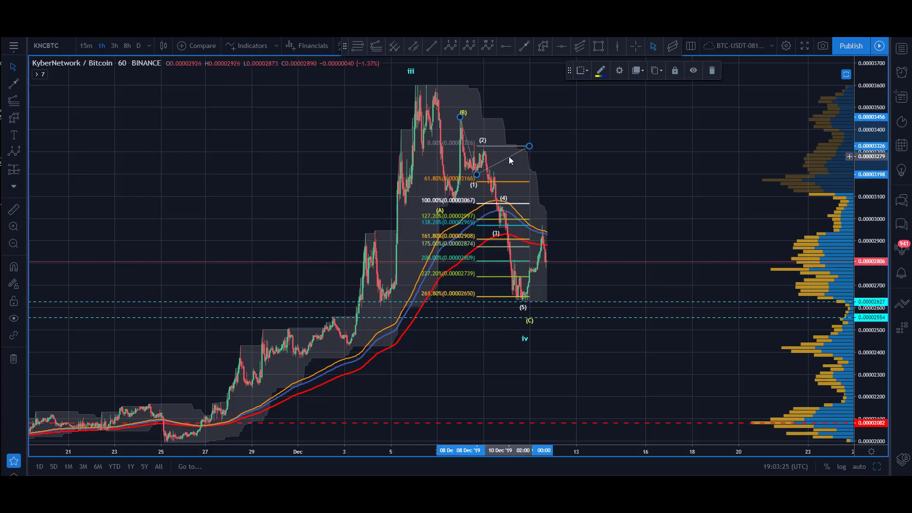
pyautogui.press('Delete')
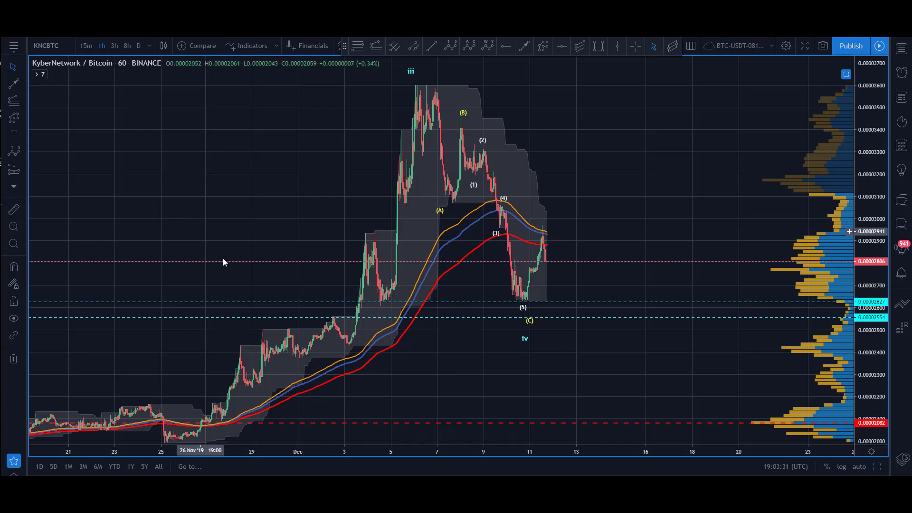
# Draw a Fib retracement from the wave (5) low at 0.00002626 to the 11 Dec '19 high at about 0.00002969
pyautogui.click(360, 49)
pyautogui.click(522, 302)
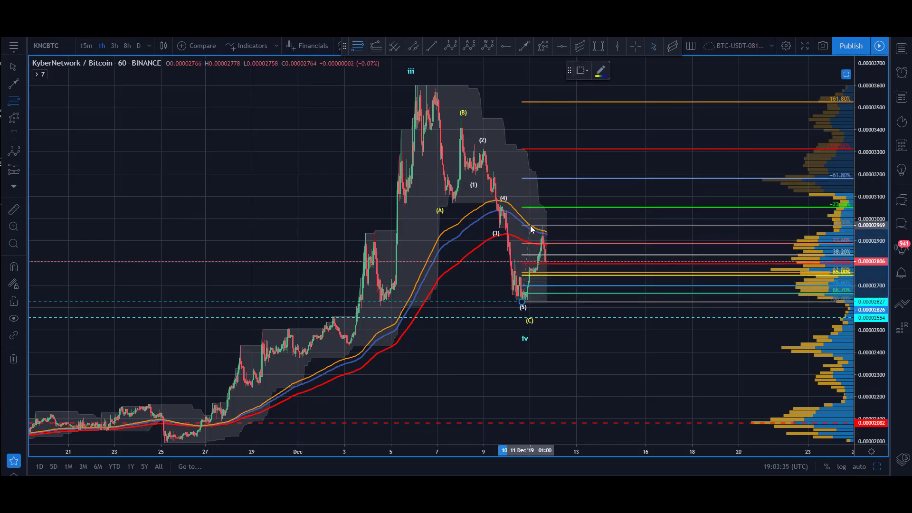
pyautogui.click(529, 225)
pyautogui.click(306, 207)
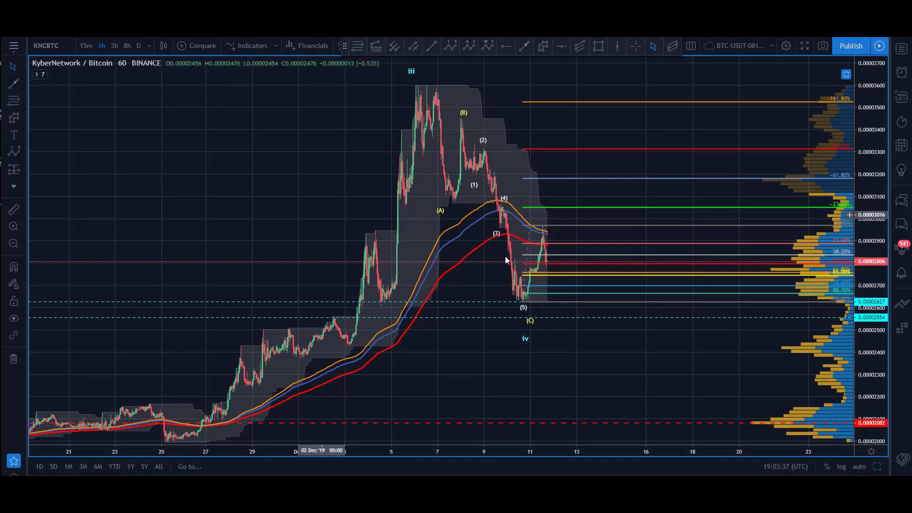
# Project a white upward impulse from the wave iv low, with (1) near 0.00002982, (2) near 0.00002752 and (5) near the -161.80% level
pyautogui.click(451, 48)
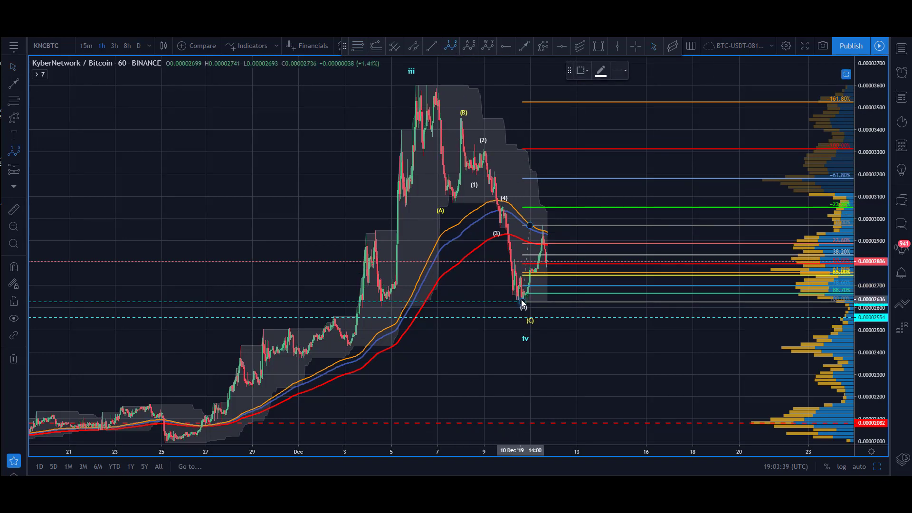
pyautogui.click(522, 303)
pyautogui.click(546, 274)
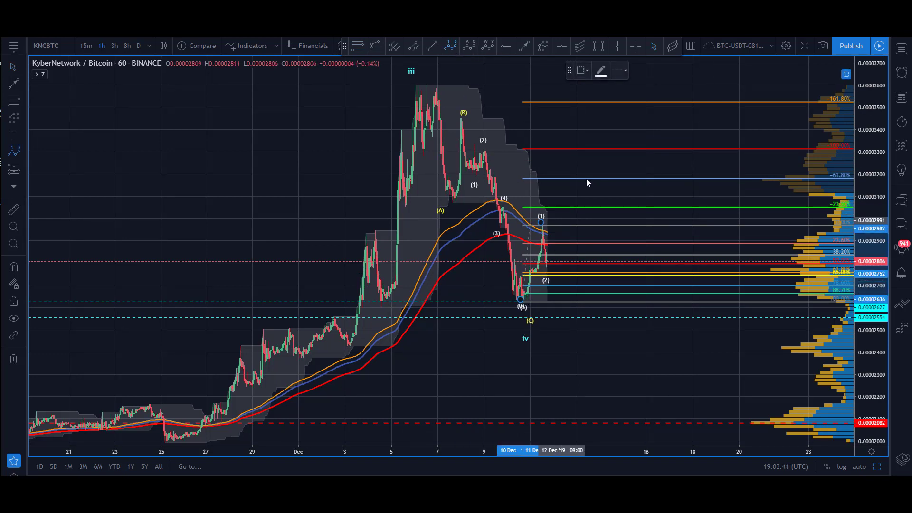
pyautogui.click(602, 143)
pyautogui.click(638, 186)
pyautogui.click(683, 96)
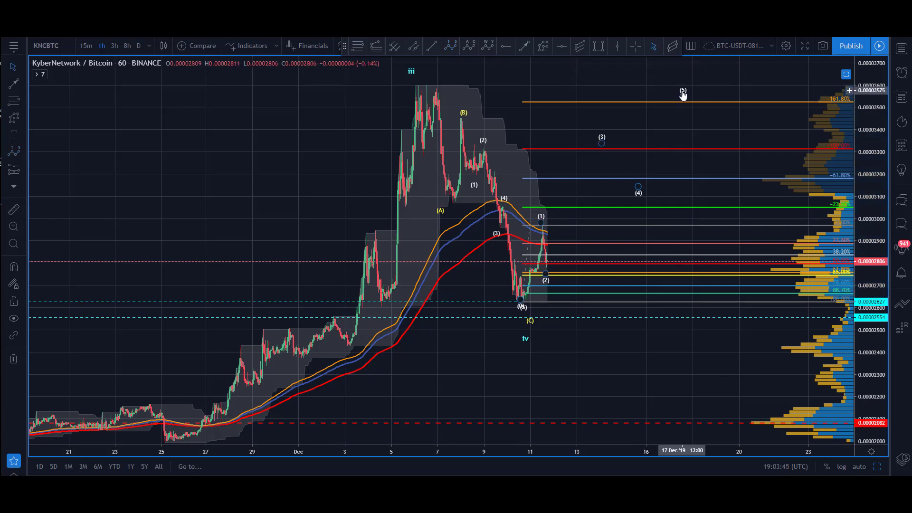
pyautogui.moveTo(683, 95); pyautogui.dragTo(680, 100)
pyautogui.click(393, 163)
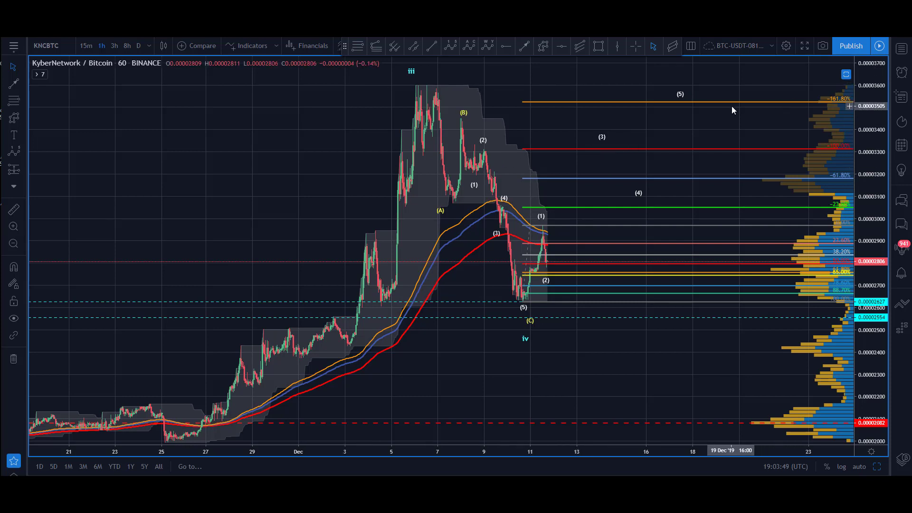
# Mark the wave (2) retracement area just above its label with a small rectangle at the latest 11 Dec '19 candles
pyautogui.moveTo(347, 175); pyautogui.dragTo(365, 176)
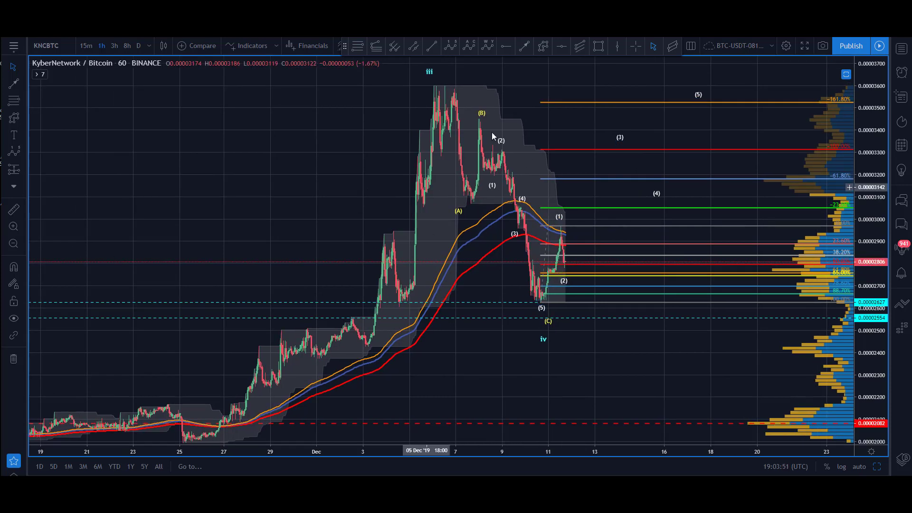
pyautogui.click(554, 263)
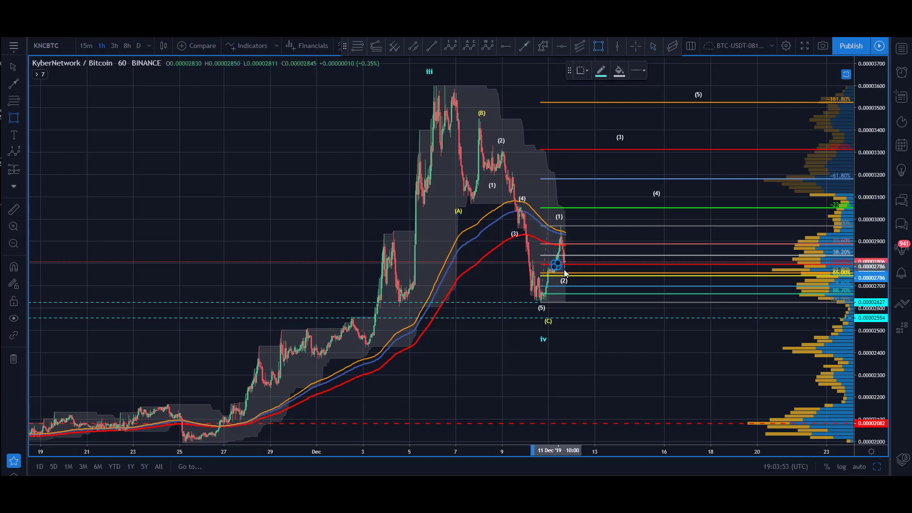
pyautogui.click(572, 274)
pyautogui.click(465, 238)
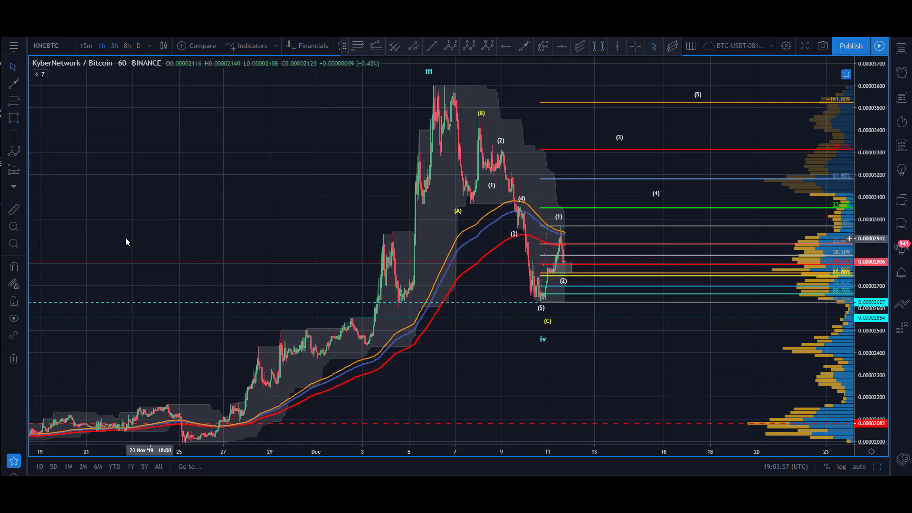
# Show the indicator panes to examine them at the latest candles, and maximize the price chart again to review wave (2)
pyautogui.doubleClick(239, 165)
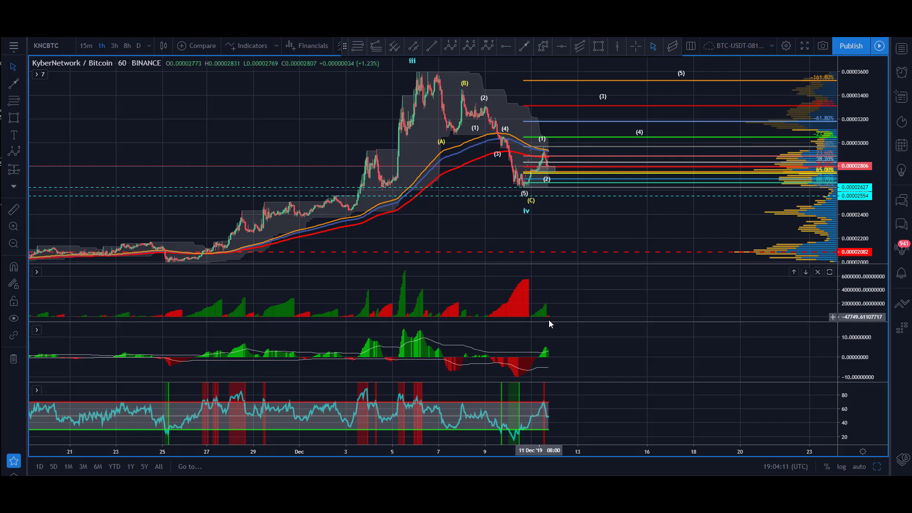
pyautogui.doubleClick(278, 118)
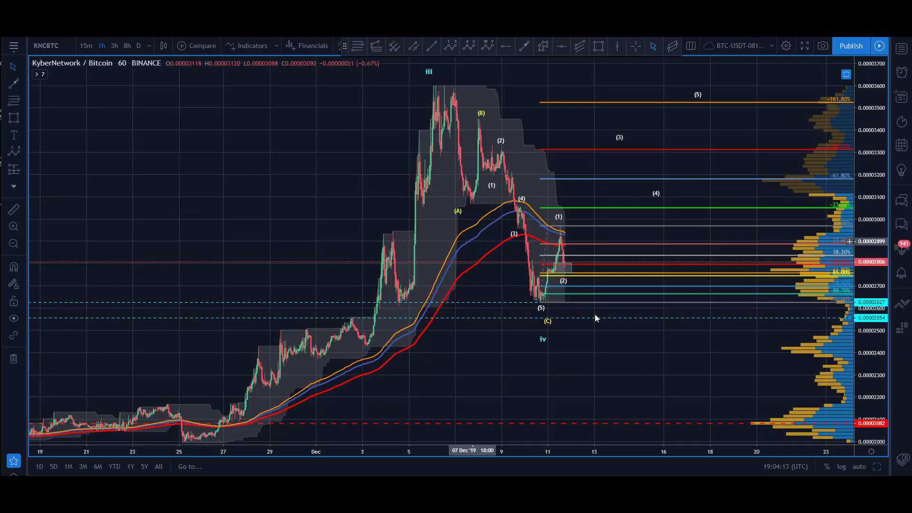
pyautogui.click(564, 284)
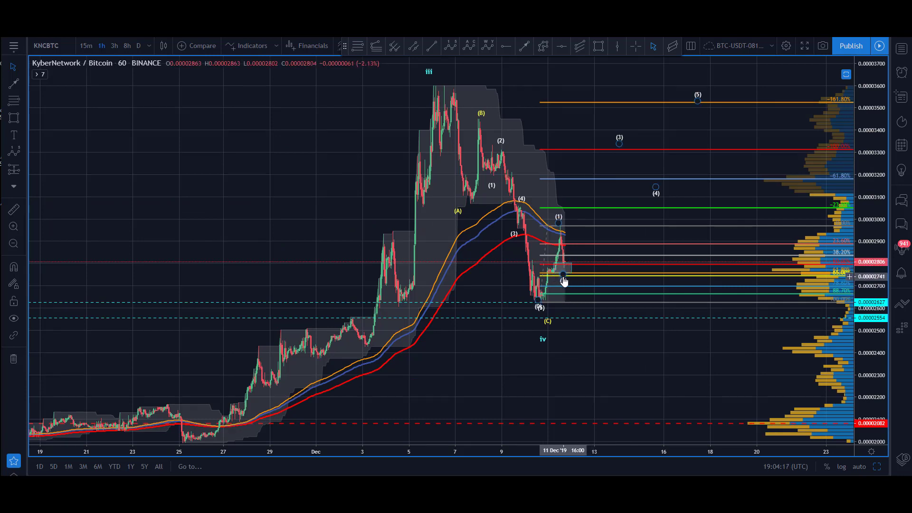
pyautogui.moveTo(261, 164); pyautogui.dragTo(250, 170)
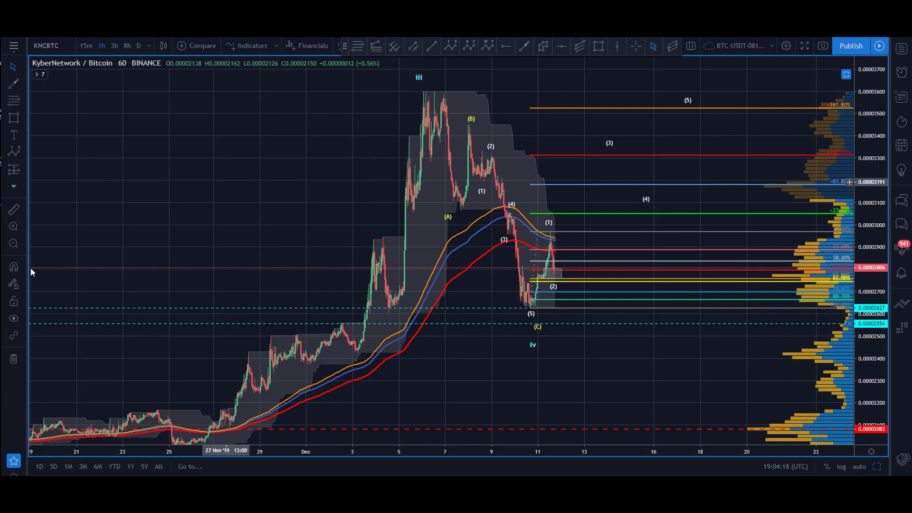
# Place a long position at 14 Dec '19 with entry 0.00002796, target 0.00003319 at the -100% level and stop 0.00002696
pyautogui.click(26, 169)
pyautogui.click(45, 171)
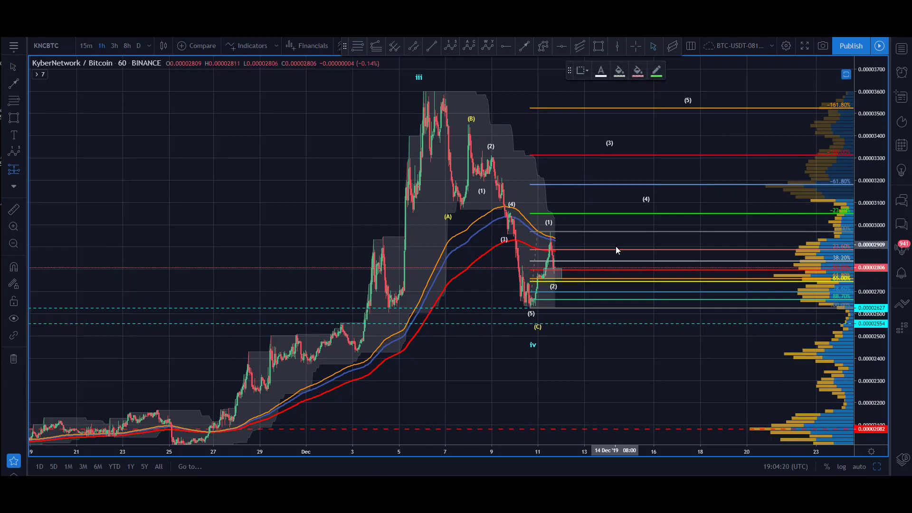
pyautogui.click(606, 270)
pyautogui.moveTo(607, 204); pyautogui.dragTo(606, 154)
pyautogui.moveTo(606, 343); pyautogui.dragTo(608, 292)
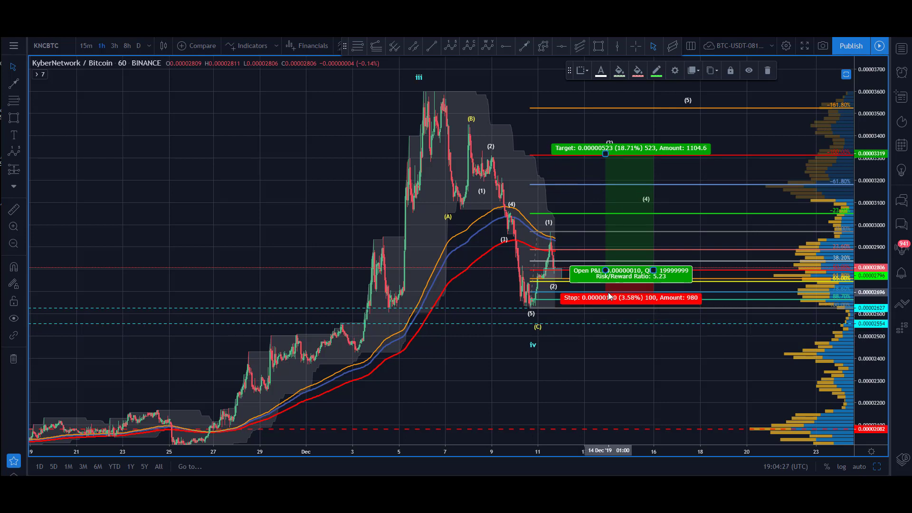
pyautogui.click(315, 210)
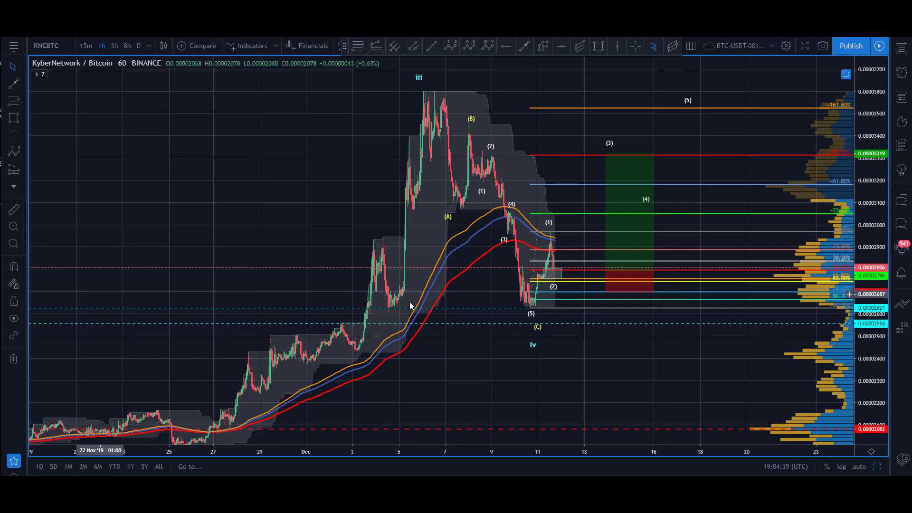
# Draw a wide rectangle from about 0.00002877 down to 0.00002587, ending at 24 Dec '19, and delete it again
pyautogui.click(600, 46)
pyautogui.click(773, 247)
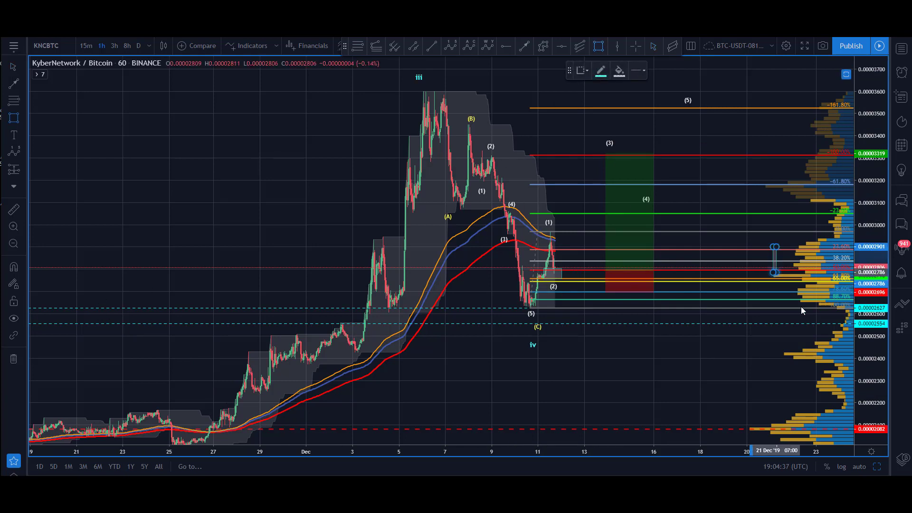
pyautogui.click(841, 316)
pyautogui.moveTo(773, 247); pyautogui.dragTo(241, 253)
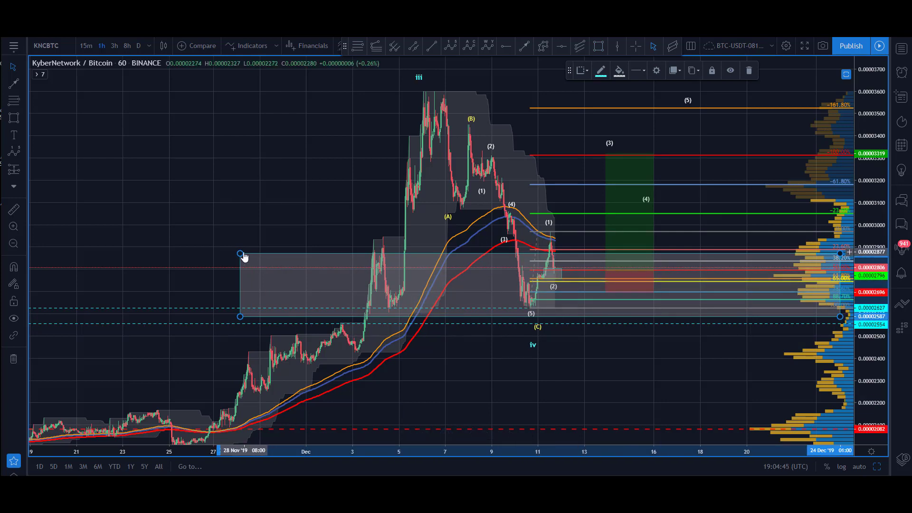
pyautogui.moveTo(243, 256); pyautogui.dragTo(247, 253)
pyautogui.press('Delete')
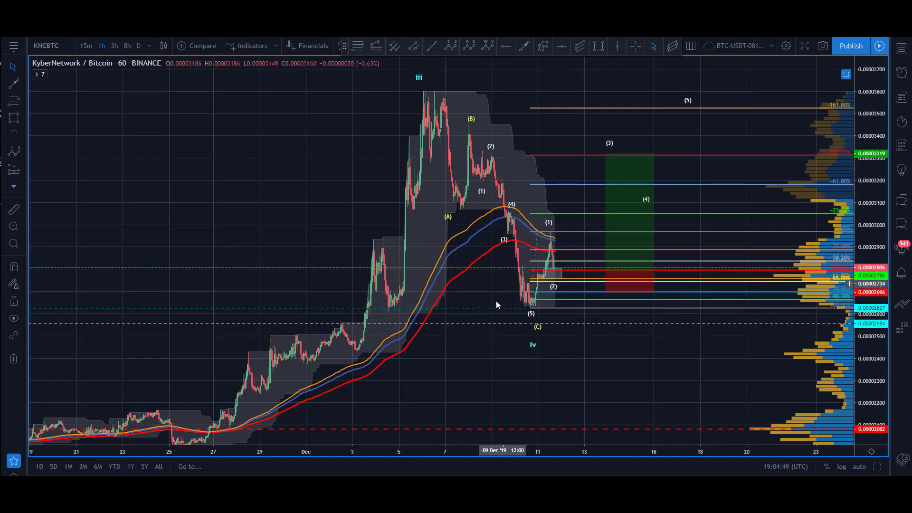
# Lower the long position's stop to 0.00002687
pyautogui.moveTo(434, 452); pyautogui.dragTo(587, 451)
pyautogui.moveTo(375, 215); pyautogui.dragTo(331, 173)
pyautogui.moveTo(617, 272); pyautogui.dragTo(575, 294)
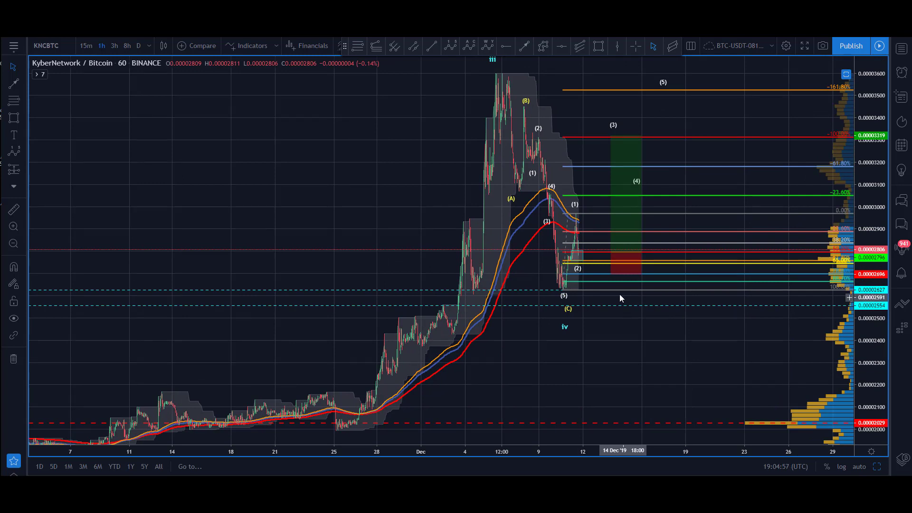
pyautogui.moveTo(612, 275)
pyautogui.mouseDown()
pyautogui.moveTo(610, 296)
pyautogui.moveTo(616, 279)
pyautogui.mouseUp()
# Apply the 707 template to the wave (1) Fib retracement and set the long position's stop to 0.00002717
pyautogui.click(569, 215)
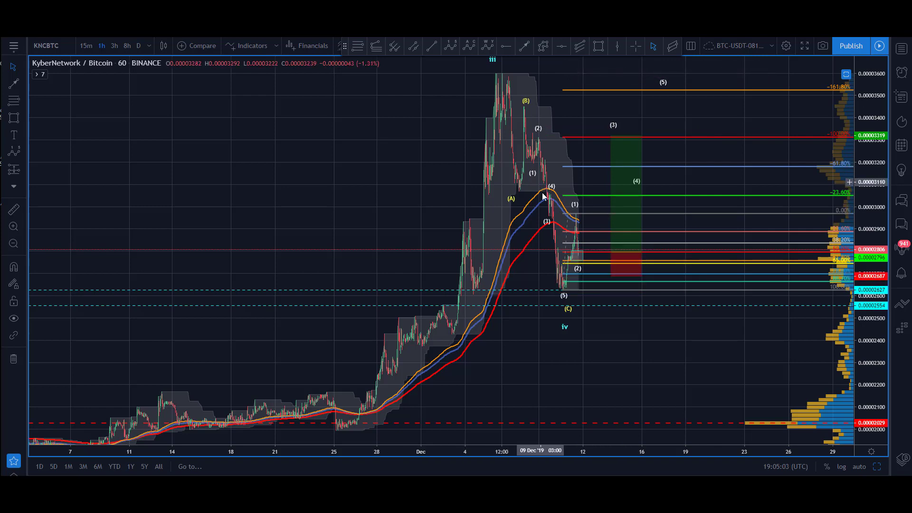
pyautogui.rightClick(569, 218)
pyautogui.moveTo(617, 228)
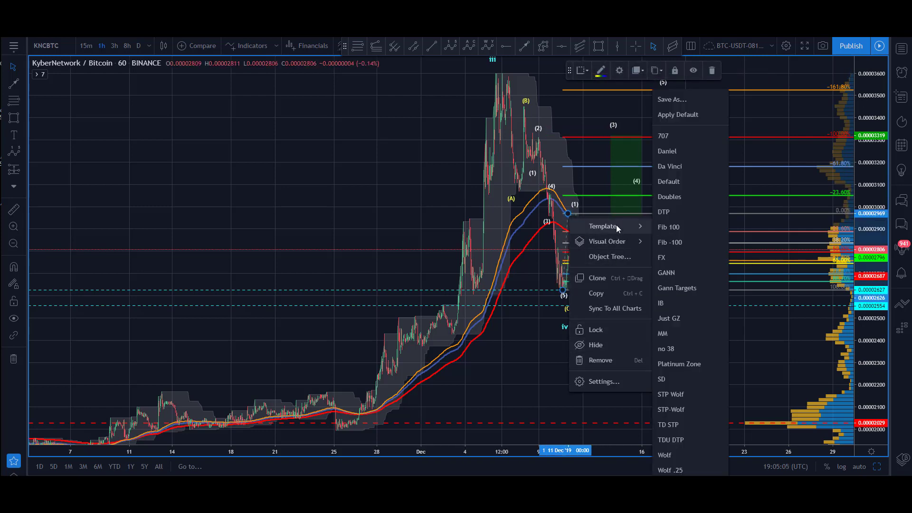
pyautogui.click(662, 138)
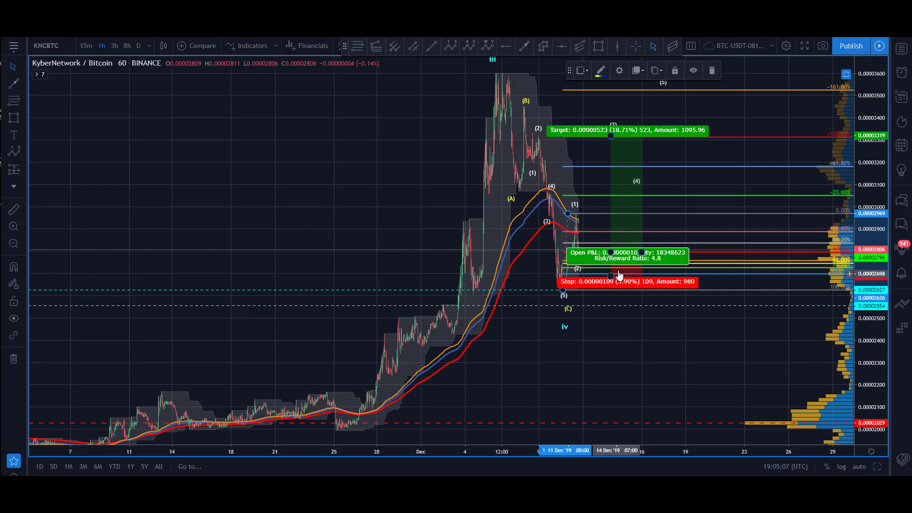
pyautogui.moveTo(611, 282); pyautogui.dragTo(614, 273)
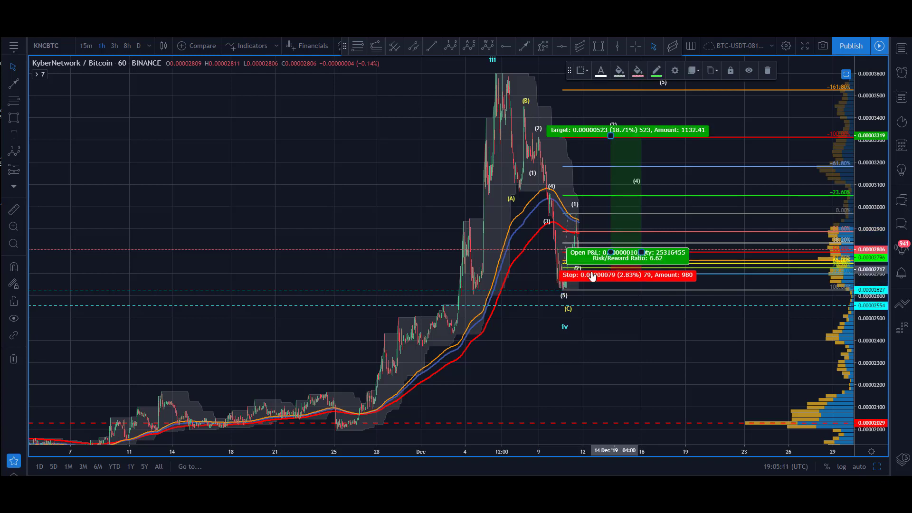
pyautogui.click(316, 200)
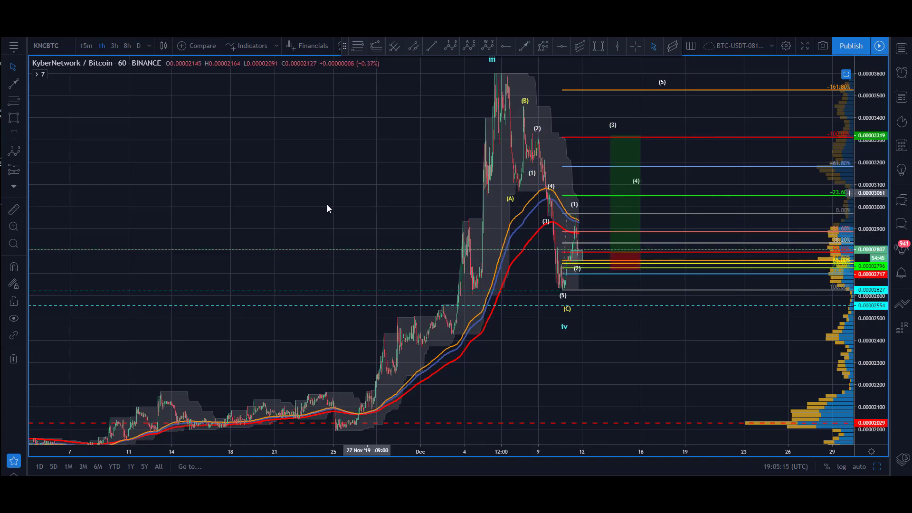
# Switch the chart to the 3h interval and show the whole count from the May decline to the projected wave v
pyautogui.moveTo(420, 449); pyautogui.dragTo(360, 272)
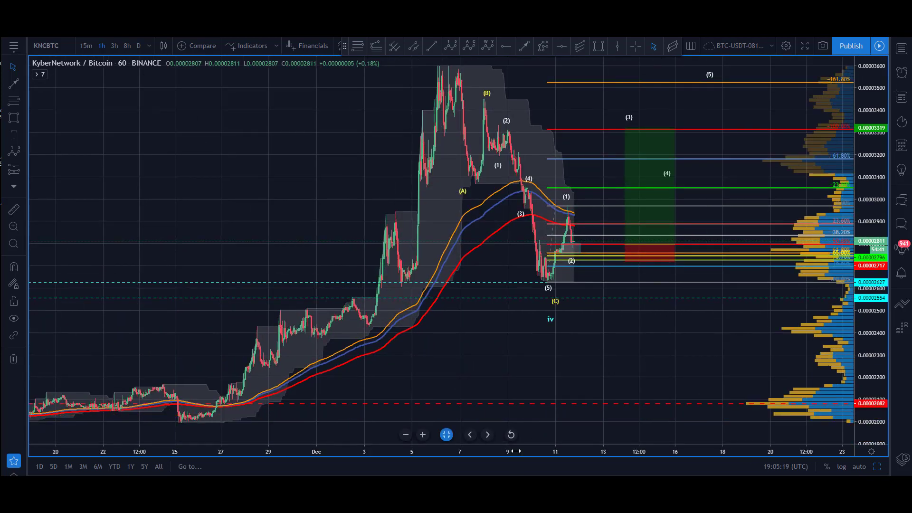
pyautogui.moveTo(517, 452); pyautogui.dragTo(592, 431)
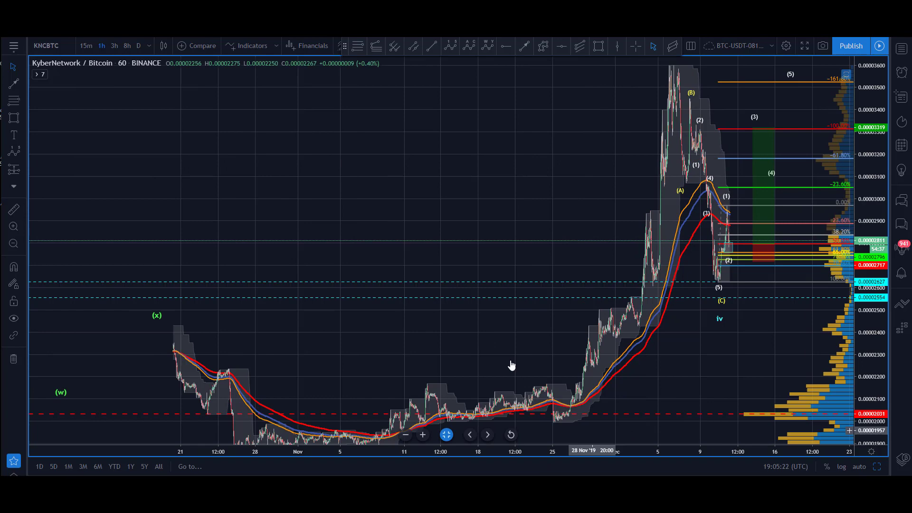
pyautogui.click(116, 49)
pyautogui.moveTo(238, 137); pyautogui.dragTo(227, 78)
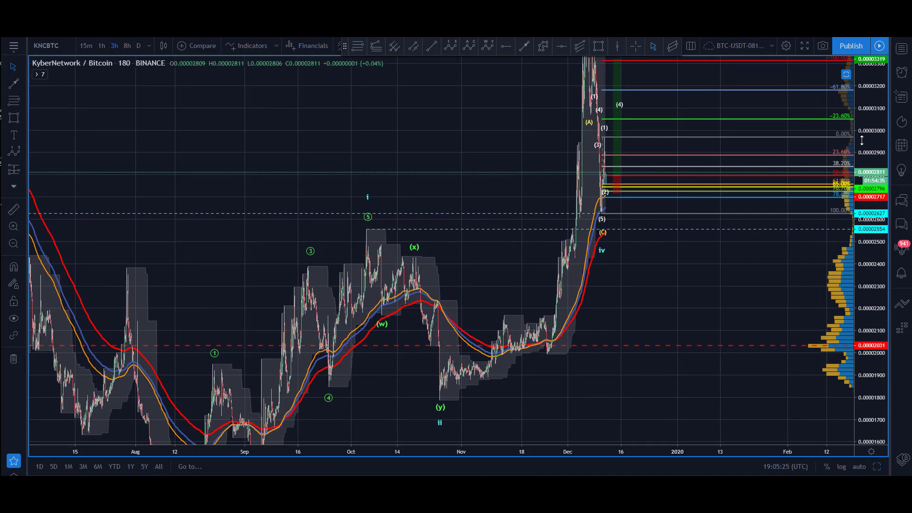
pyautogui.moveTo(863, 141); pyautogui.dragTo(863, 256)
pyautogui.moveTo(525, 452); pyautogui.dragTo(649, 452)
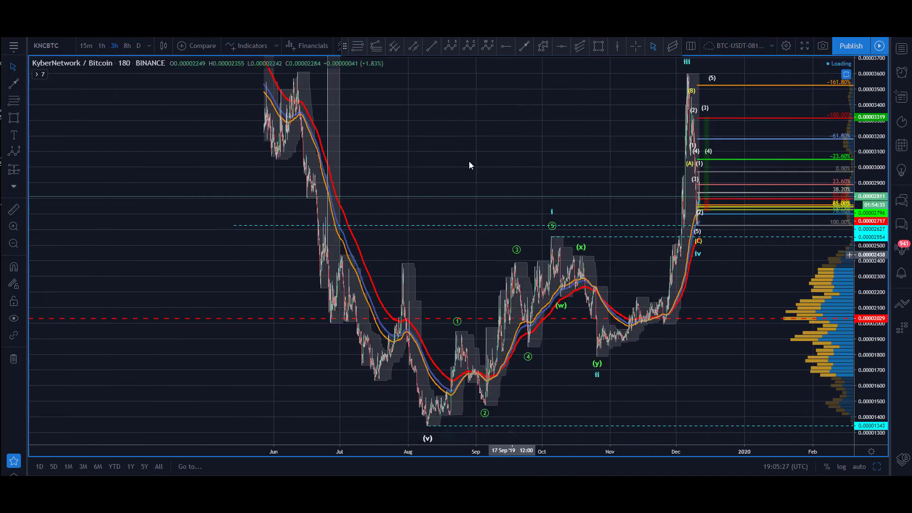
pyautogui.moveTo(440, 157); pyautogui.dragTo(287, 163)
pyautogui.moveTo(870, 101); pyautogui.dragTo(869, 220)
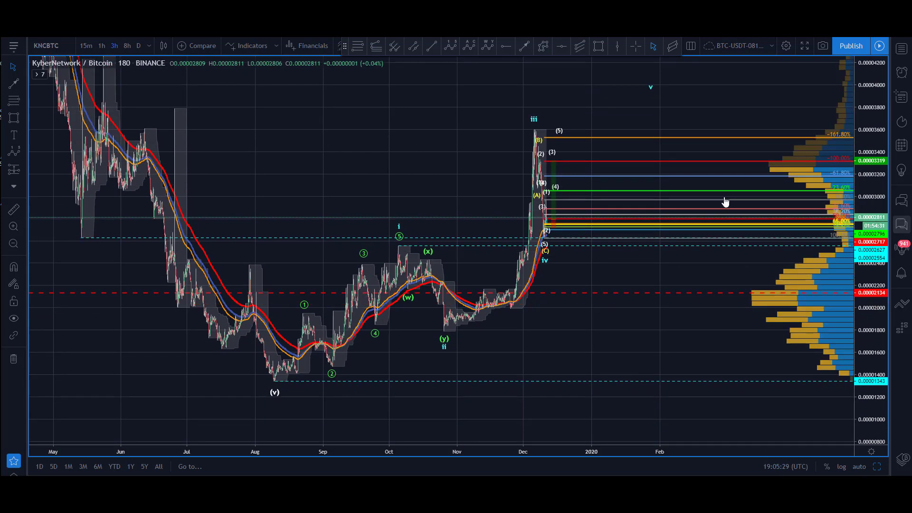
pyautogui.moveTo(355, 149); pyautogui.dragTo(344, 168)
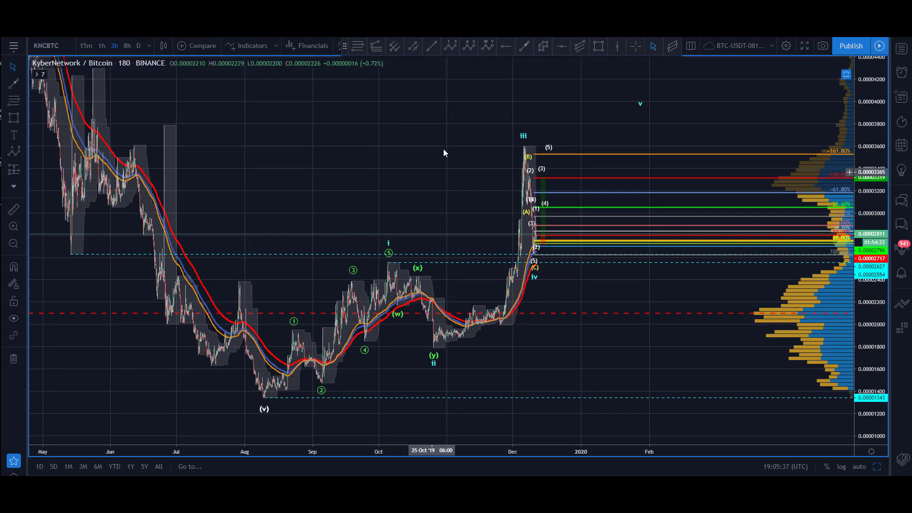
# Draw a rising trend line from the wave (v) low at 0.00001350 under the wave ii low to about 0.00002449 at 09 Feb '20
pyautogui.click(431, 46)
pyautogui.click(265, 400)
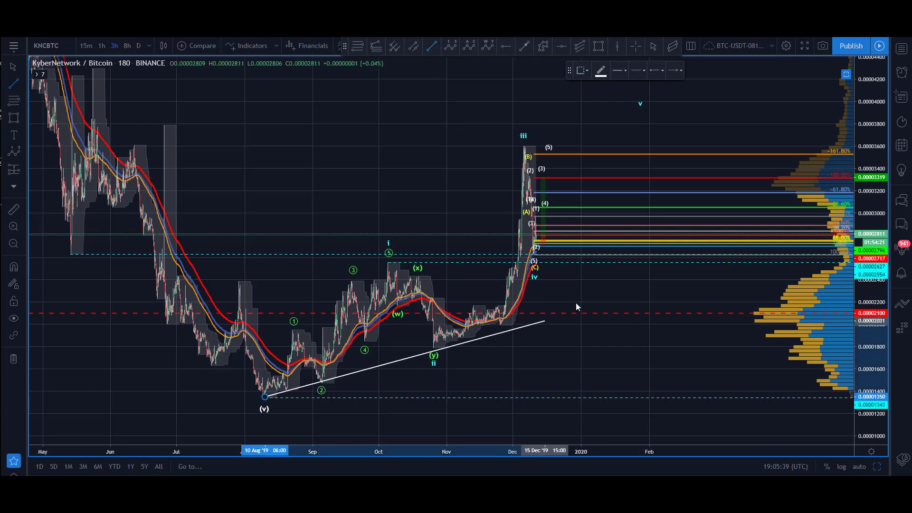
pyautogui.click(669, 275)
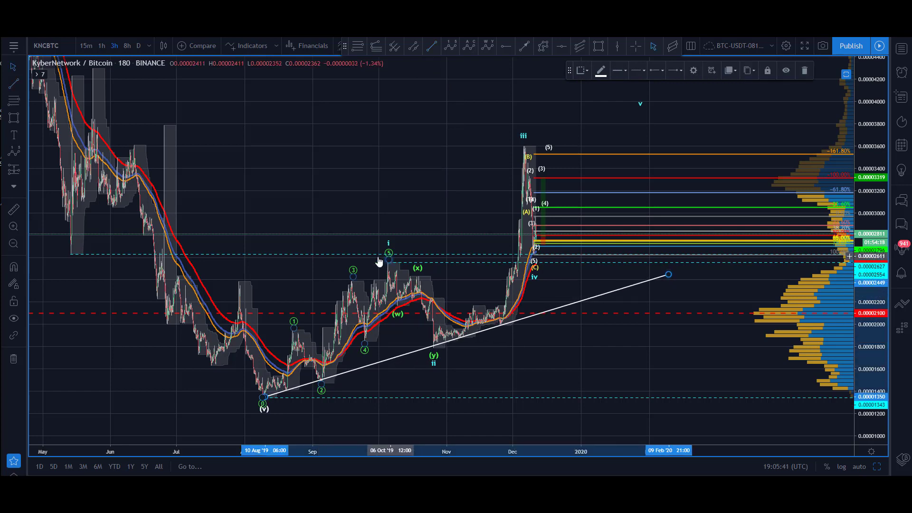
pyautogui.click(389, 159)
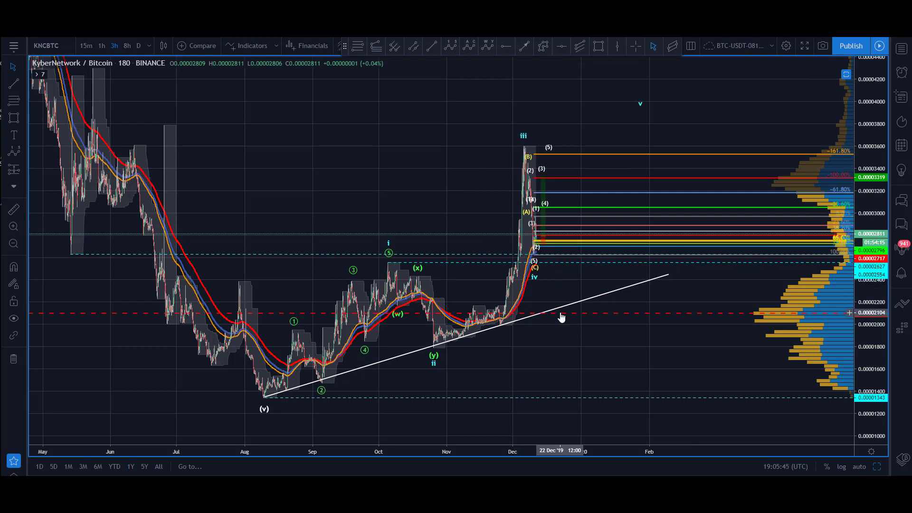
pyautogui.click(541, 47)
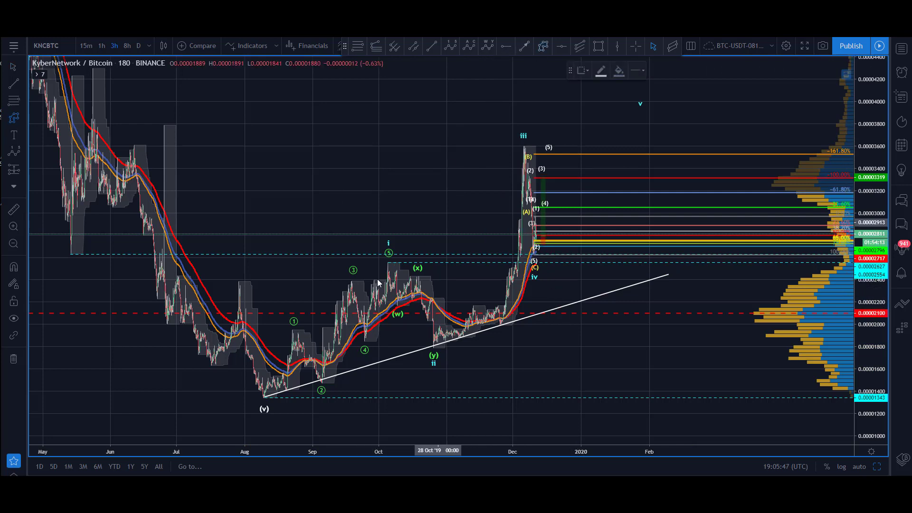
pyautogui.click(269, 398)
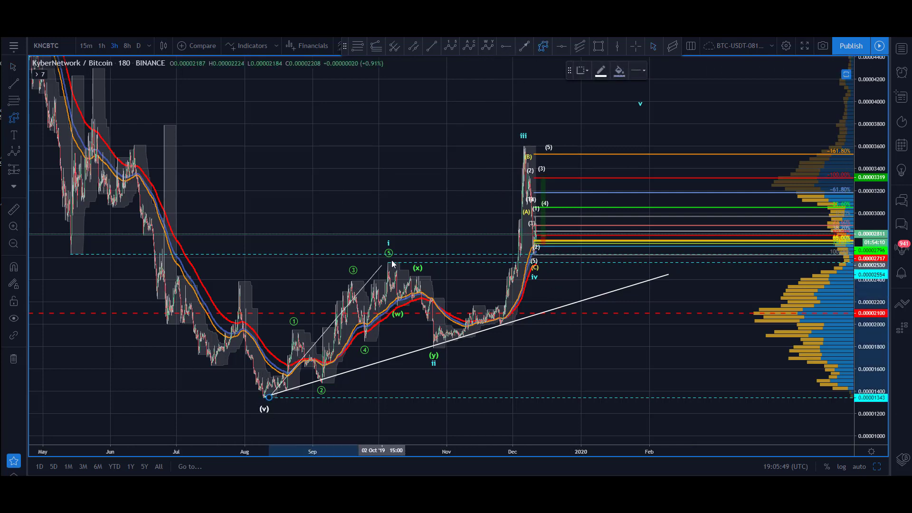
pyautogui.click(391, 260)
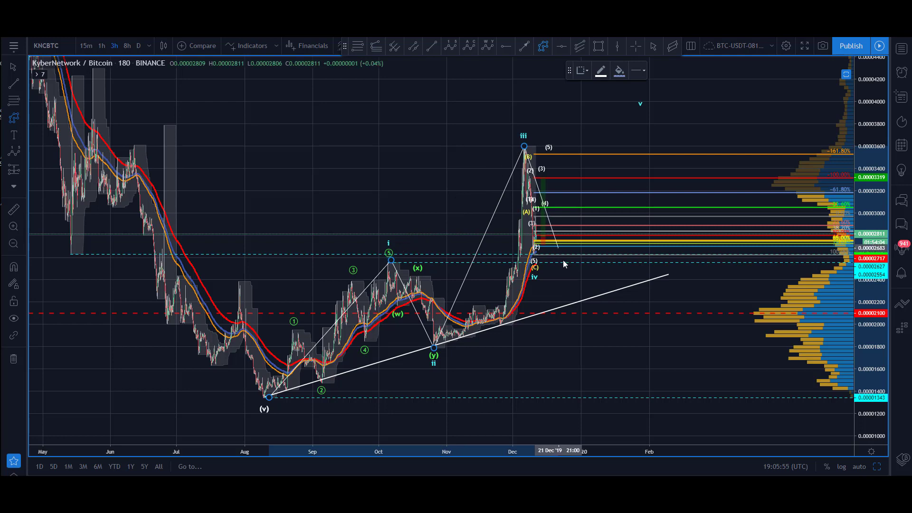
pyautogui.click(579, 301)
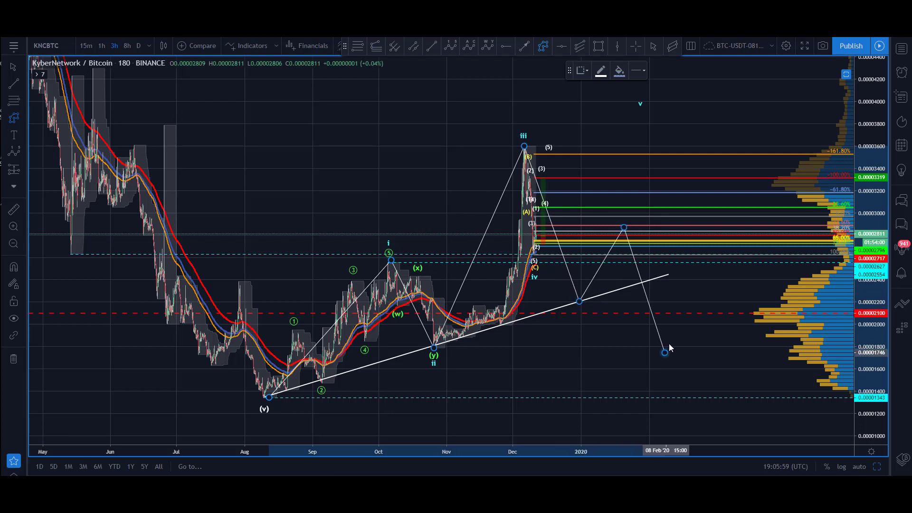
pyautogui.press('Escape')
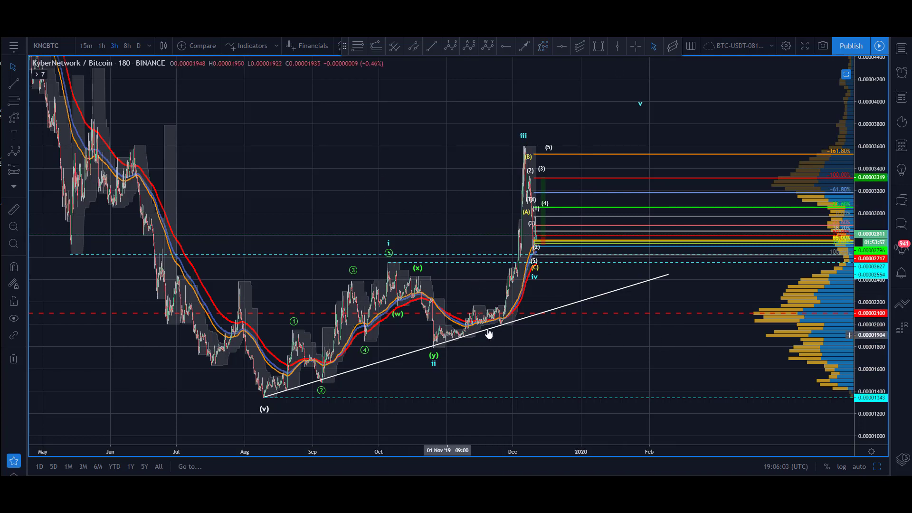
# Draw a falling trend line from the wave i high at 0.00002564 on 05 Oct '19 to about 0.00002129 in mid-November
pyautogui.click(424, 254)
pyautogui.click(430, 142)
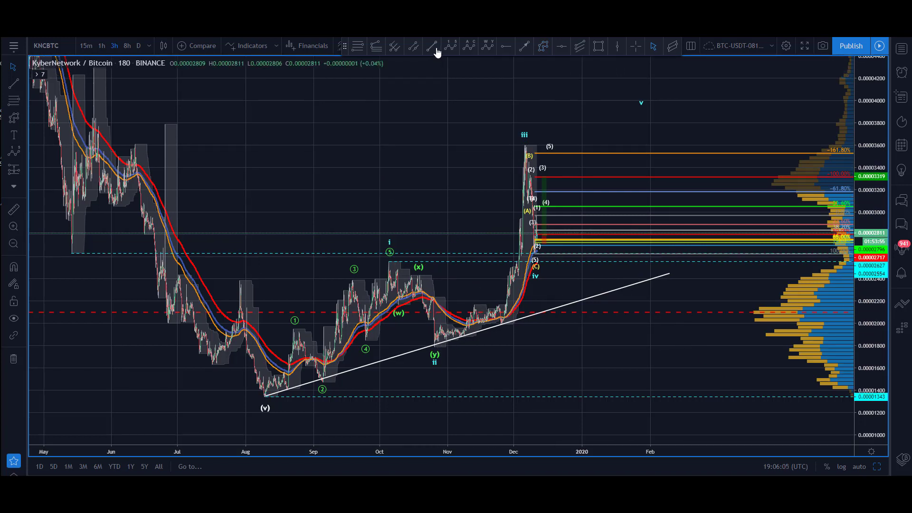
pyautogui.click(436, 48)
pyautogui.click(388, 261)
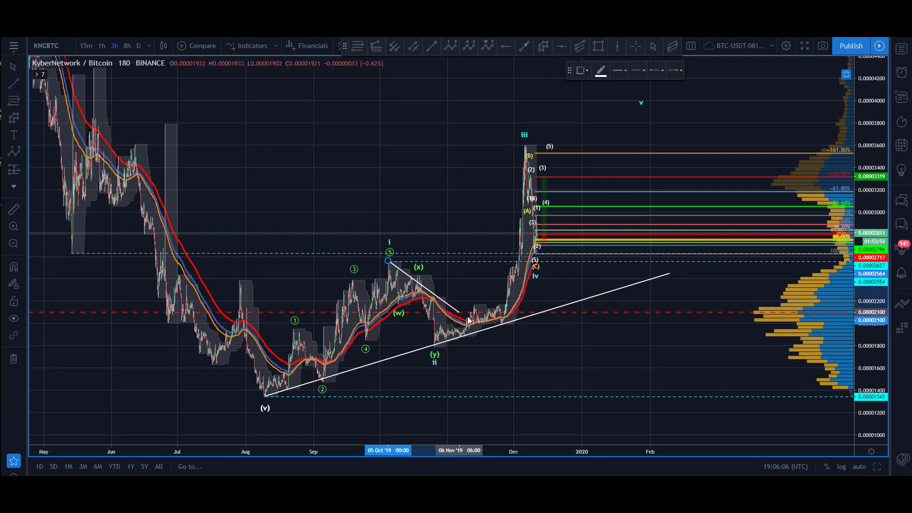
pyautogui.click(491, 327)
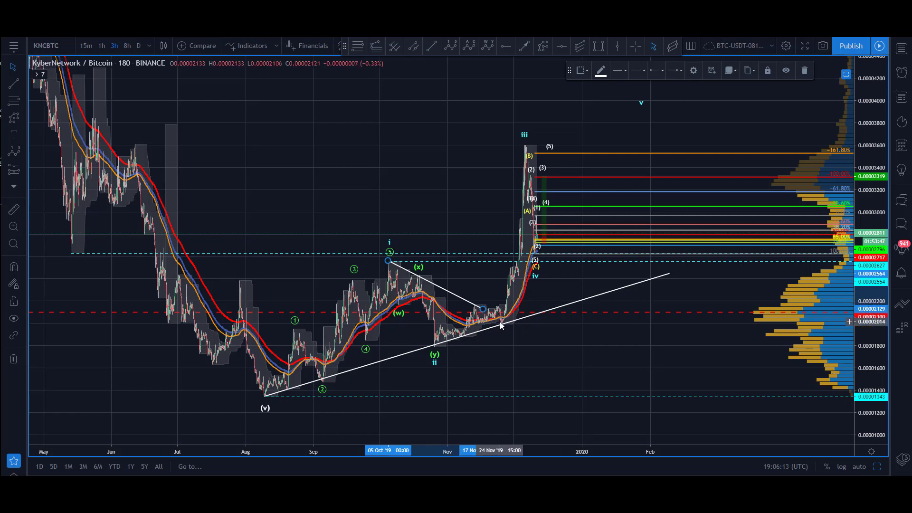
pyautogui.click(444, 175)
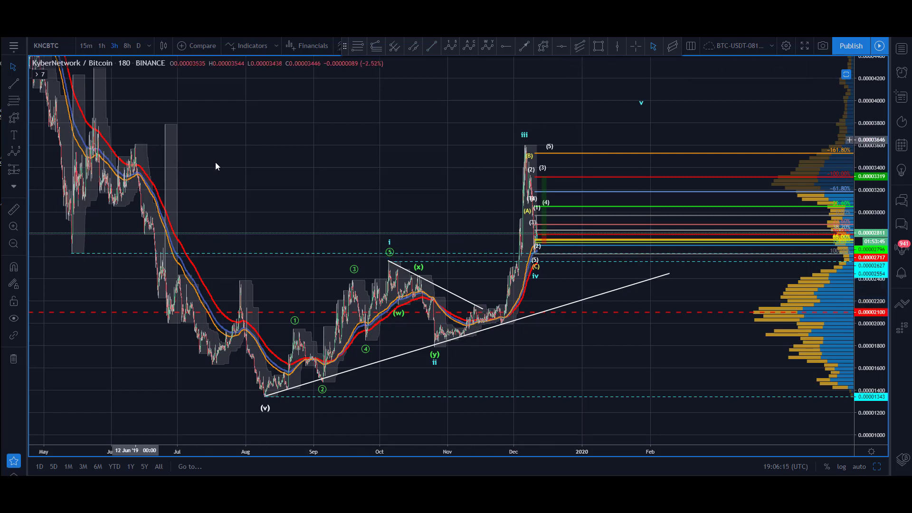
# Place a dashed horizontal line across the chart at the wave iii high, at 0.00003595
pyautogui.moveTo(302, 195); pyautogui.dragTo(352, 211)
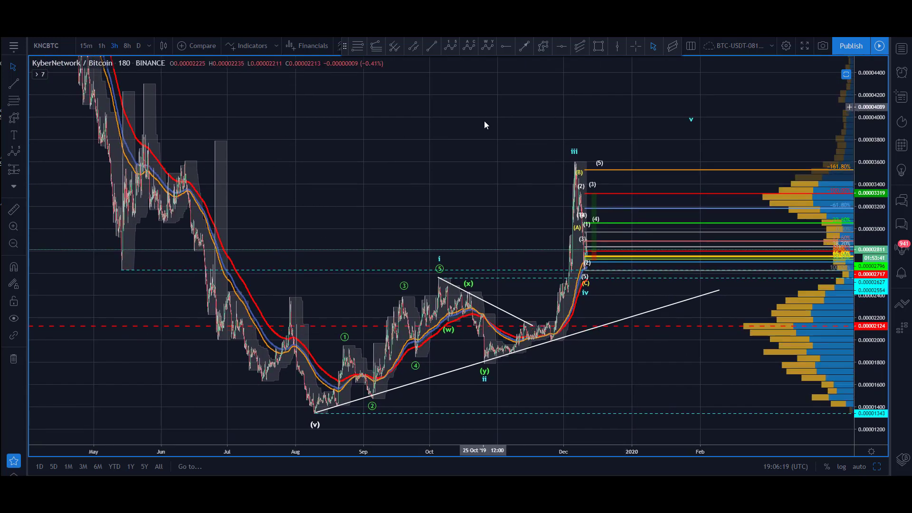
pyautogui.click(560, 47)
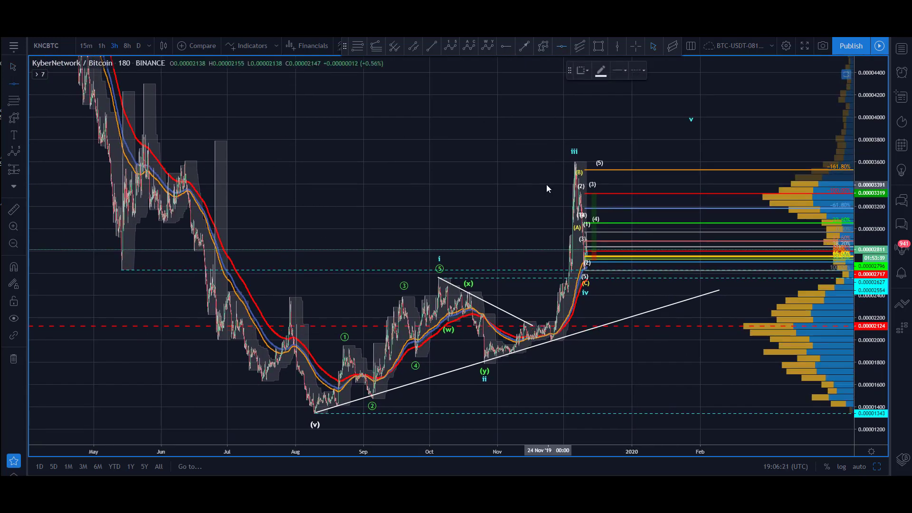
pyautogui.click(553, 163)
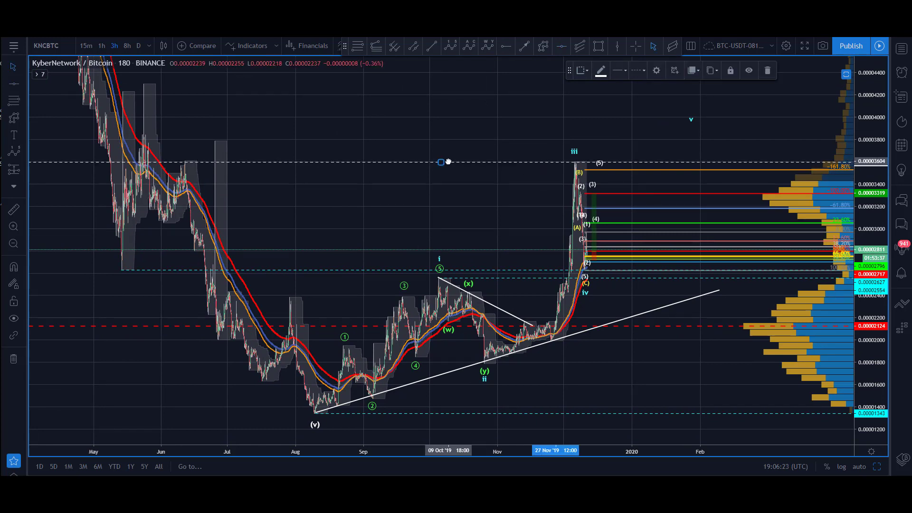
pyautogui.click(451, 126)
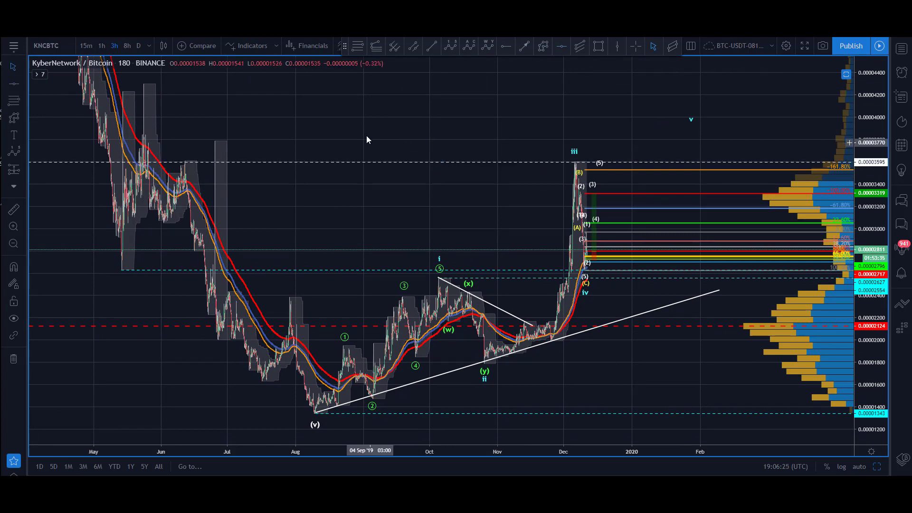
pyautogui.moveTo(341, 114); pyautogui.dragTo(348, 122)
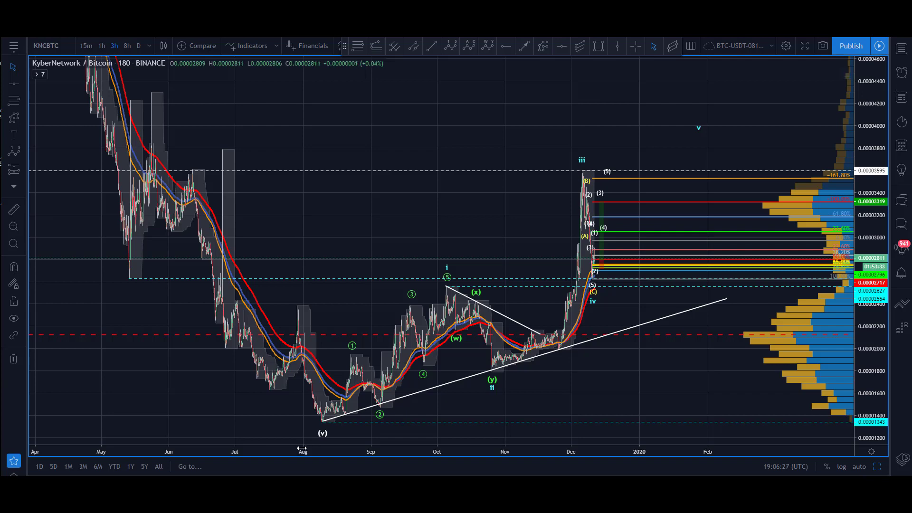
# Switch the chart to the 4h interval and show the price history from late 2018 through the projected wave v
pyautogui.moveTo(302, 449); pyautogui.dragTo(526, 448)
pyautogui.moveTo(383, 126); pyautogui.dragTo(515, 136)
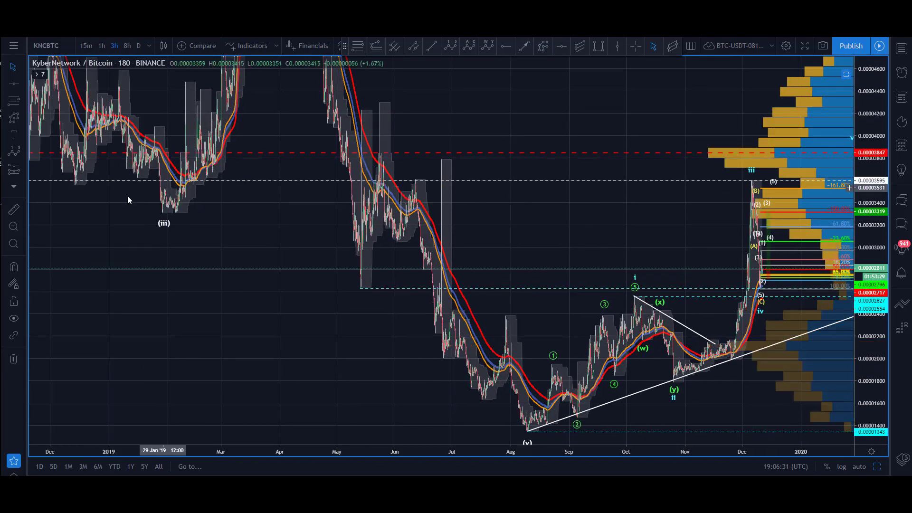
pyautogui.moveTo(458, 116); pyautogui.dragTo(350, 121)
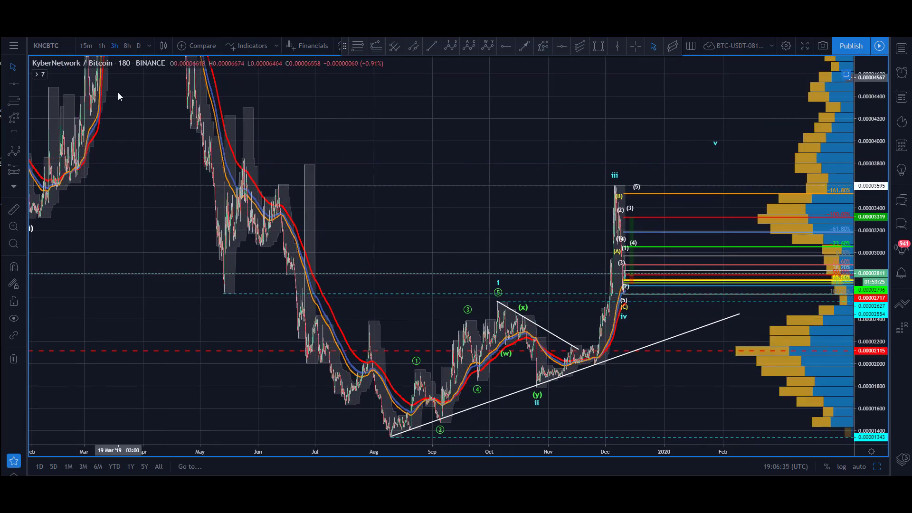
pyautogui.click(152, 42)
pyautogui.click(173, 321)
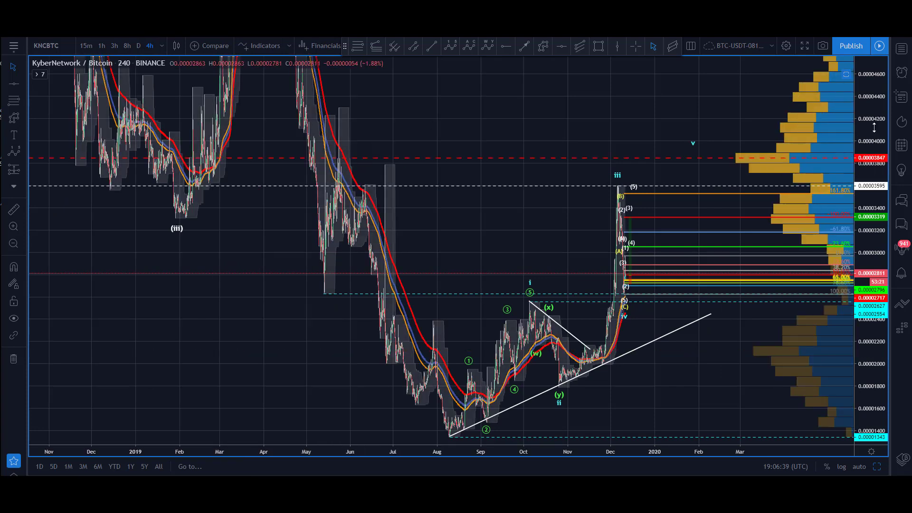
pyautogui.moveTo(874, 127); pyautogui.dragTo(860, 231)
pyautogui.moveTo(576, 112); pyautogui.dragTo(592, 140)
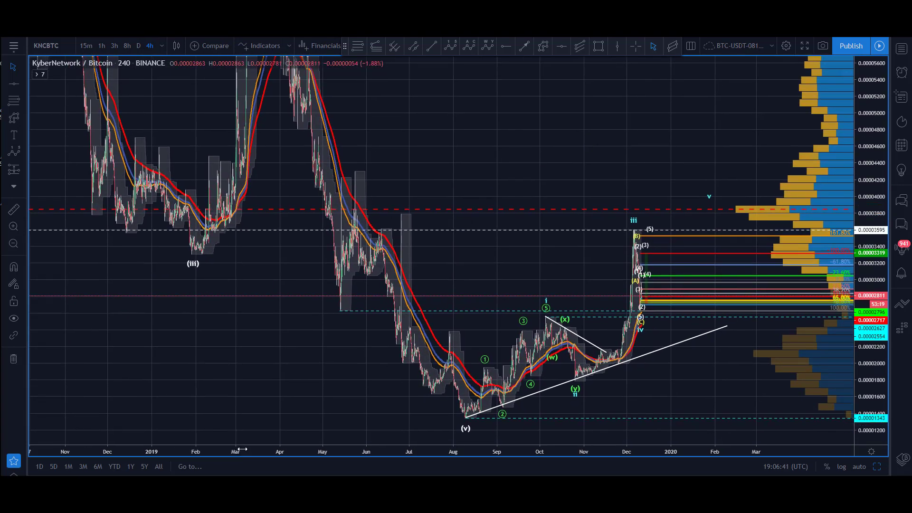
pyautogui.moveTo(450, 158); pyautogui.dragTo(448, 188)
pyautogui.moveTo(872, 124); pyautogui.dragTo(887, 252)
pyautogui.moveTo(486, 163); pyautogui.dragTo(442, 187)
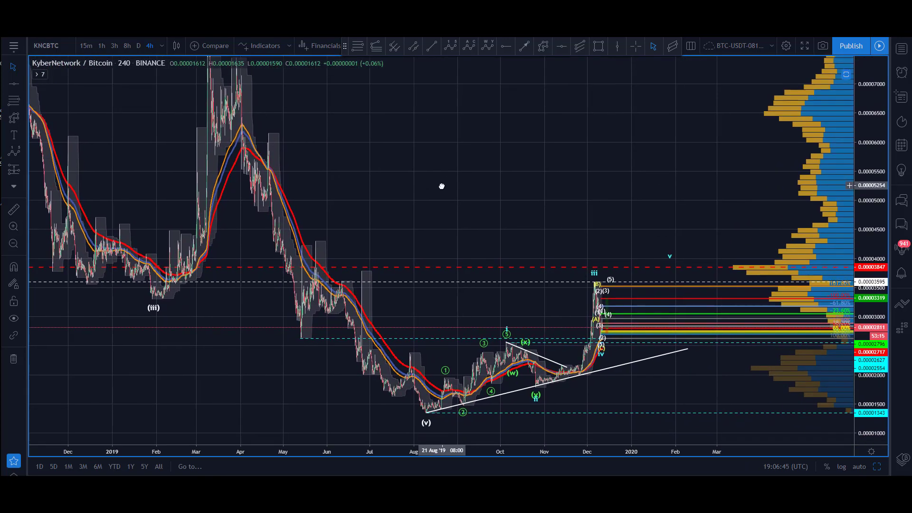
pyautogui.moveTo(868, 189); pyautogui.dragTo(868, 177)
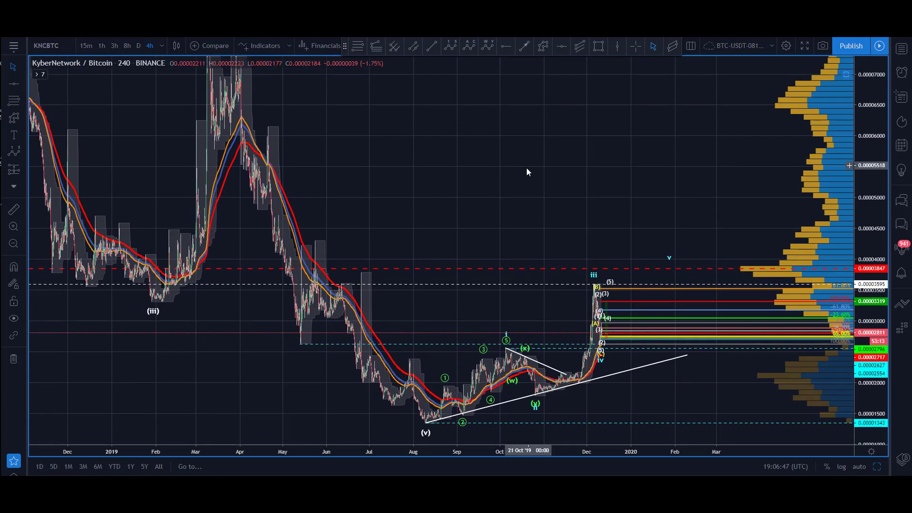
pyautogui.moveTo(528, 173); pyautogui.dragTo(533, 121)
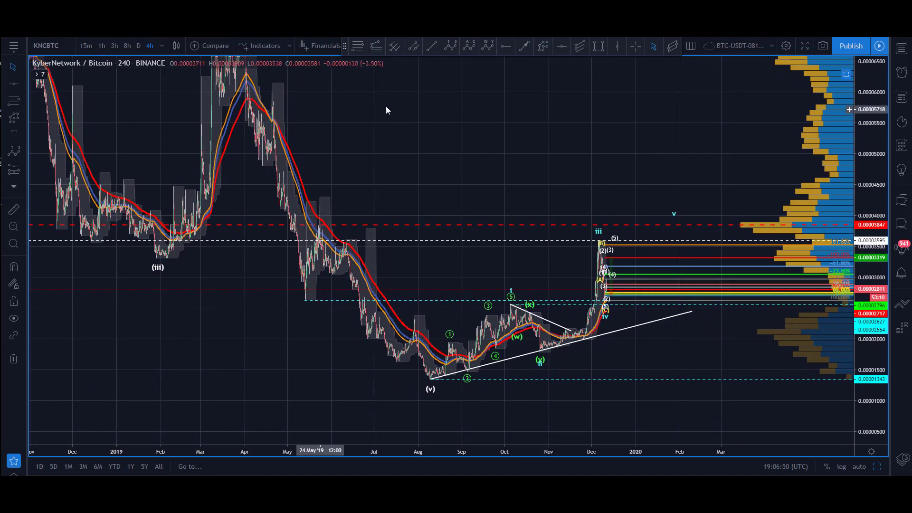
# Draw a horizontal rectangle zone from about 0.00003725 to 0.00003563, starting at 21 Nov '18 and extending past the projected wave v
pyautogui.click(599, 48)
pyautogui.click(59, 233)
pyautogui.click(548, 243)
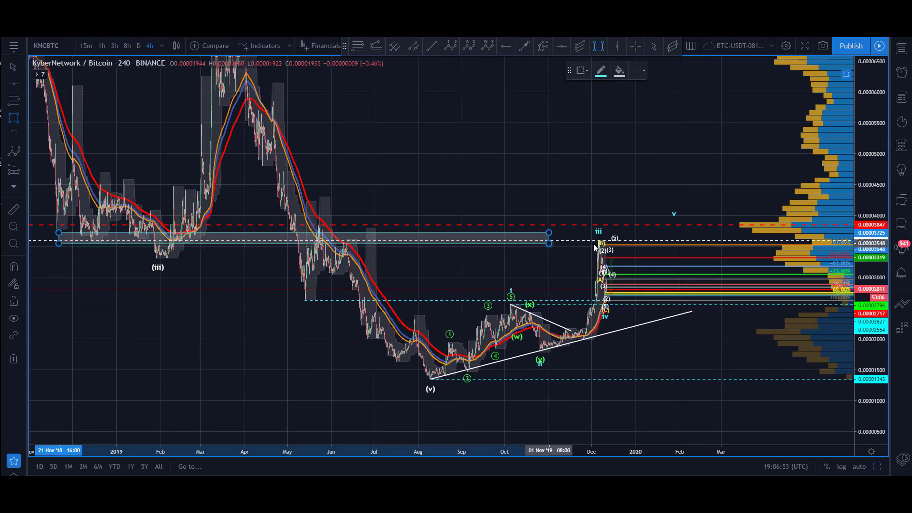
pyautogui.moveTo(549, 243); pyautogui.dragTo(807, 242)
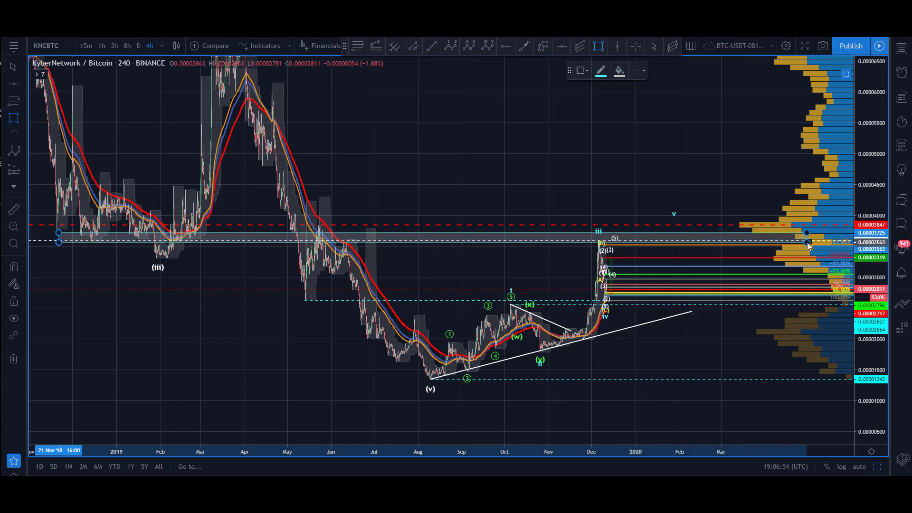
pyautogui.click(559, 177)
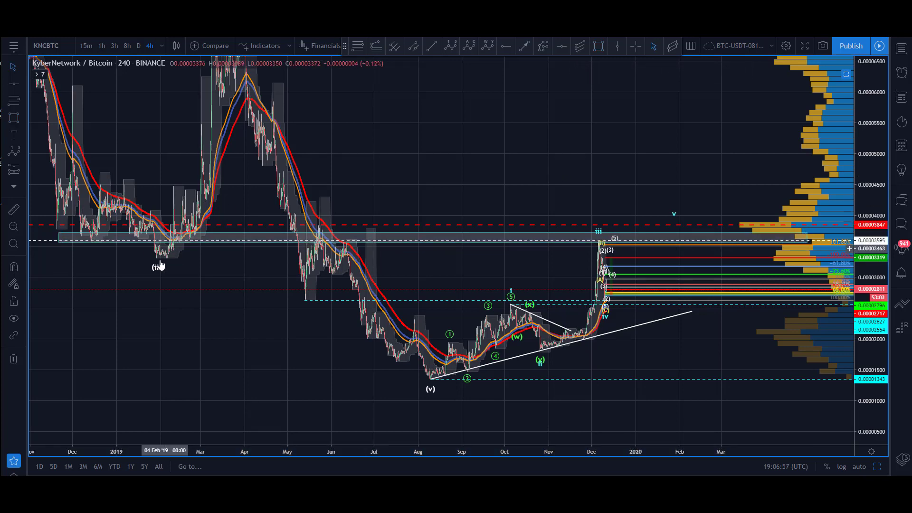
# Examine the larger decline through waves (i), (iii), (iv) and (v) around the new zone and the dashed level at 0.00010913
pyautogui.moveTo(176, 251); pyautogui.dragTo(185, 314)
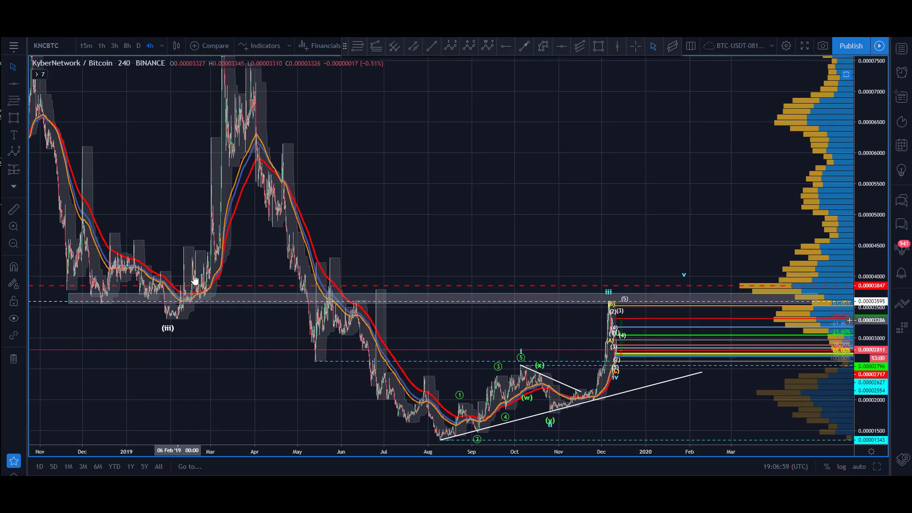
pyautogui.moveTo(118, 196); pyautogui.dragTo(235, 370)
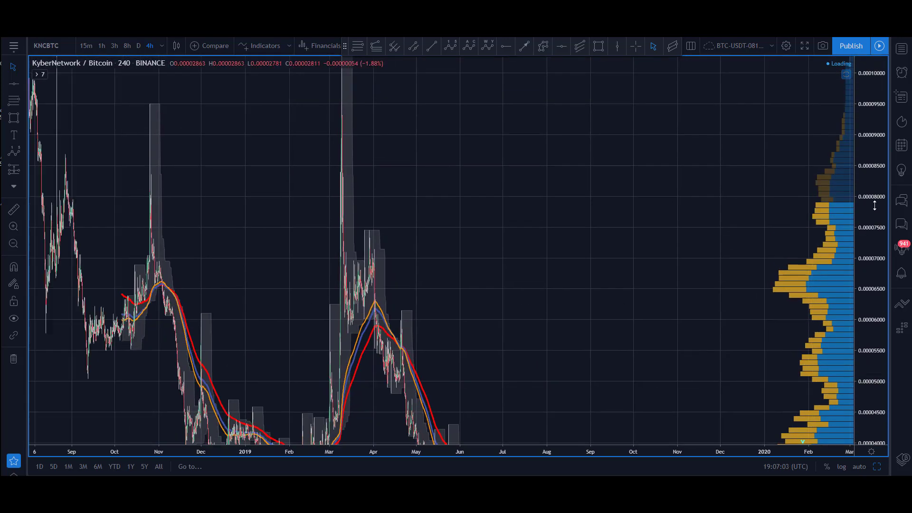
pyautogui.moveTo(876, 270); pyautogui.dragTo(874, 423)
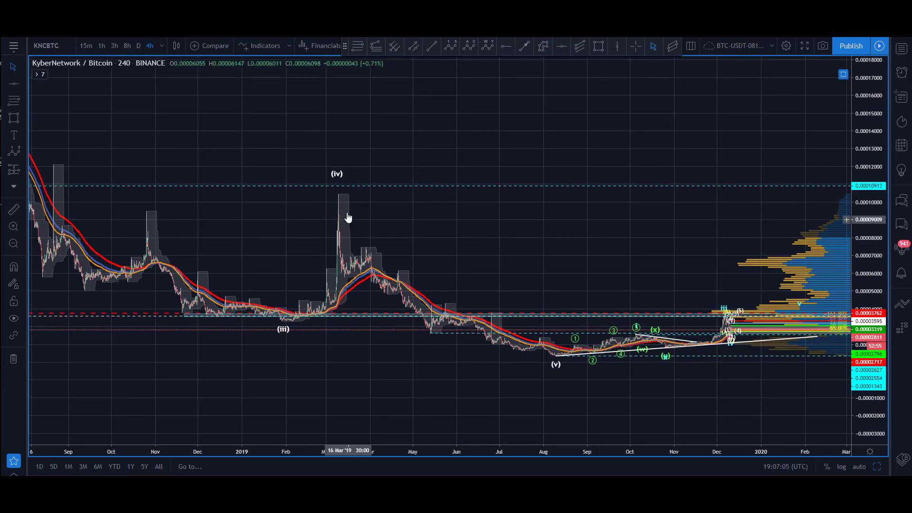
pyautogui.moveTo(878, 202); pyautogui.dragTo(893, 169)
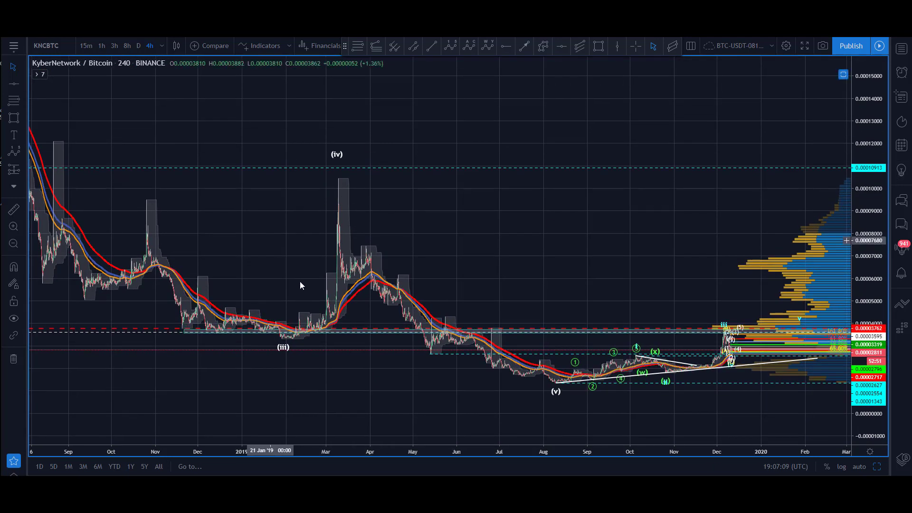
pyautogui.moveTo(82, 297); pyautogui.dragTo(274, 303)
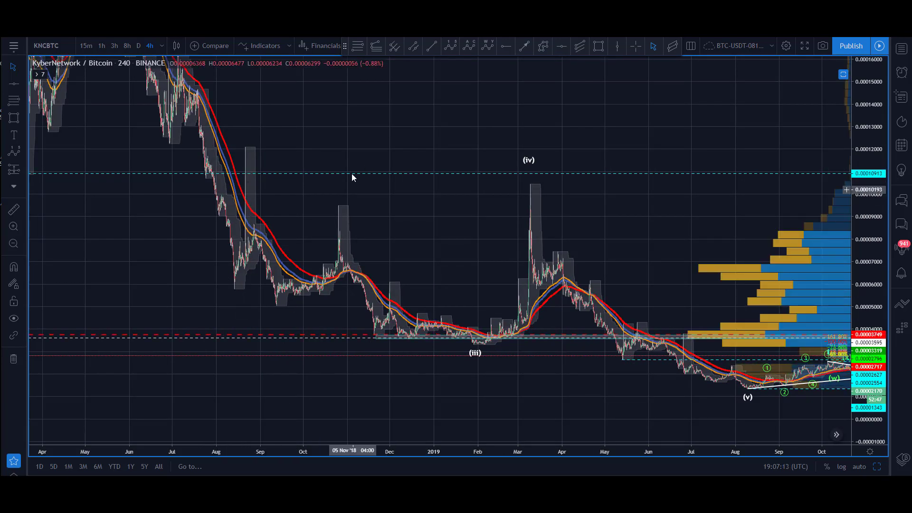
pyautogui.moveTo(444, 133); pyautogui.dragTo(209, 120)
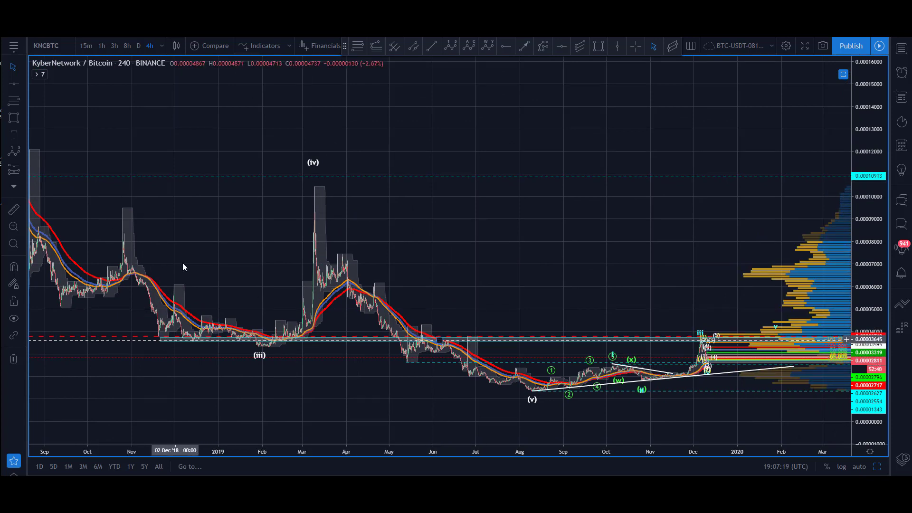
pyautogui.moveTo(391, 239); pyautogui.dragTo(349, 192)
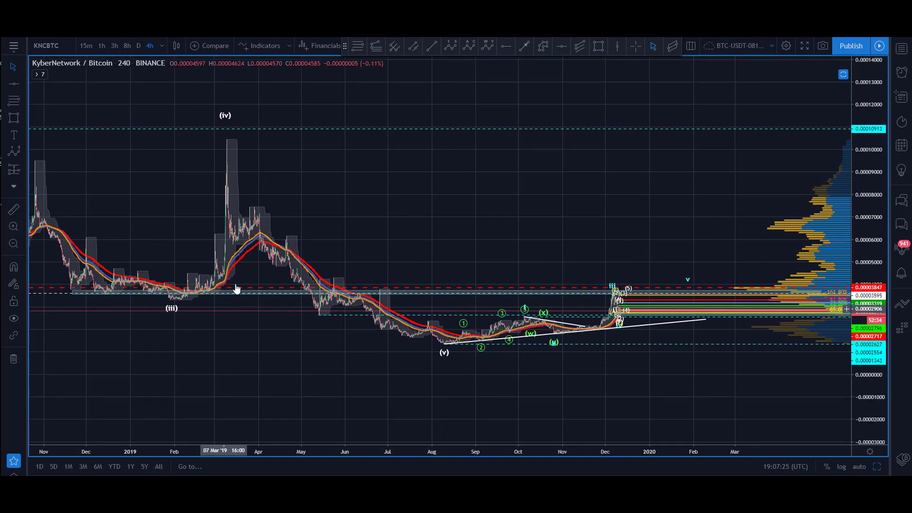
pyautogui.moveTo(340, 167); pyautogui.dragTo(711, 246)
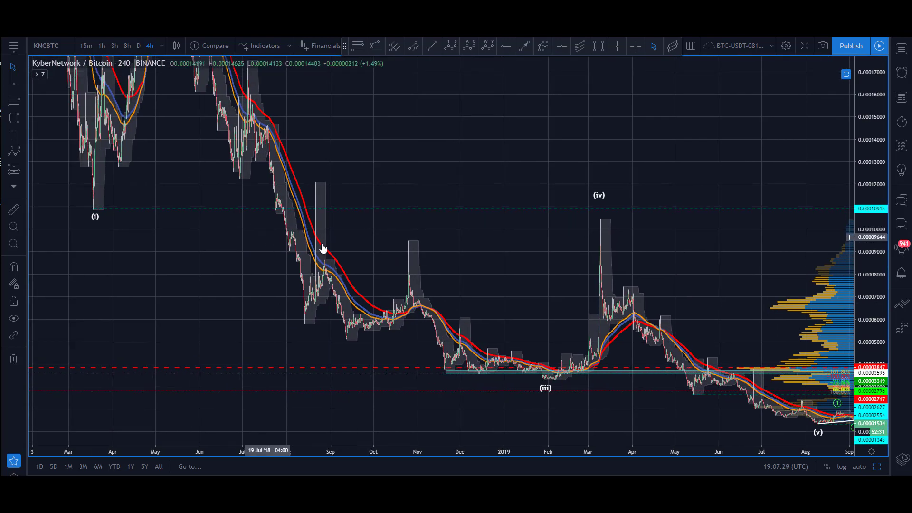
pyautogui.moveTo(120, 161); pyautogui.dragTo(131, 304)
pyautogui.moveTo(373, 203); pyautogui.dragTo(403, 242)
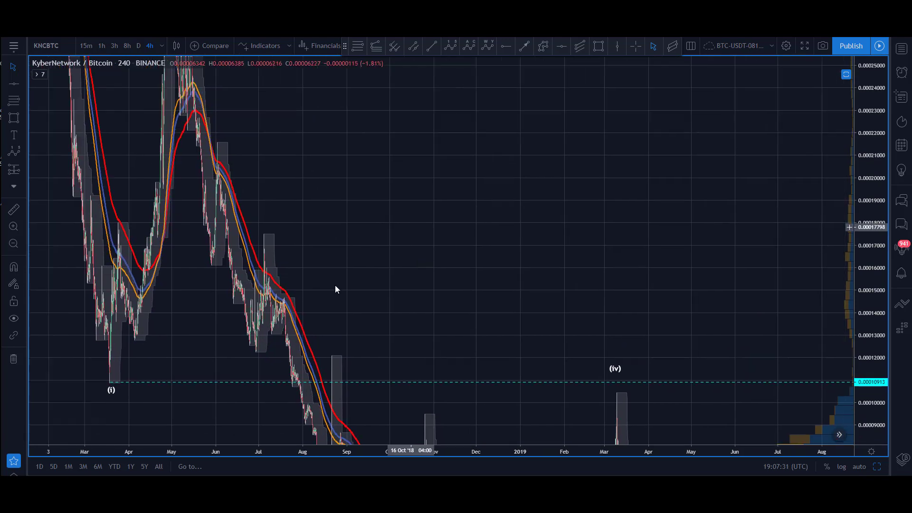
pyautogui.moveTo(339, 187); pyautogui.dragTo(391, 291)
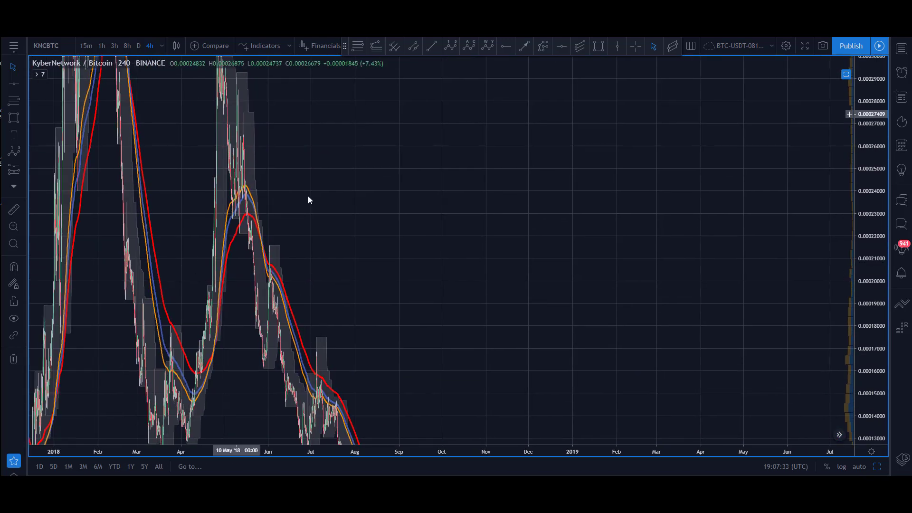
pyautogui.moveTo(308, 197); pyautogui.dragTo(162, 48)
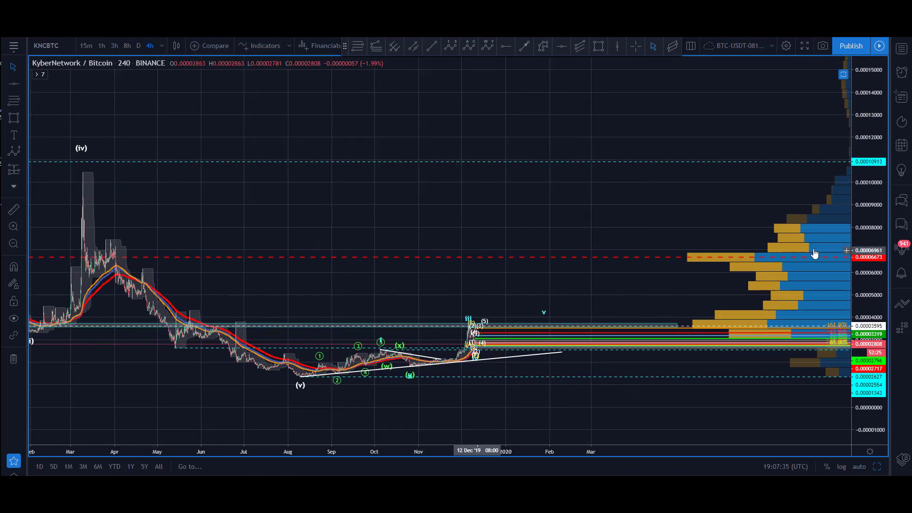
# Switch the chart to the 1h interval and show the move from wave (y) to the projected wave (5) beneath the zone
pyautogui.moveTo(877, 284); pyautogui.dragTo(210, 238)
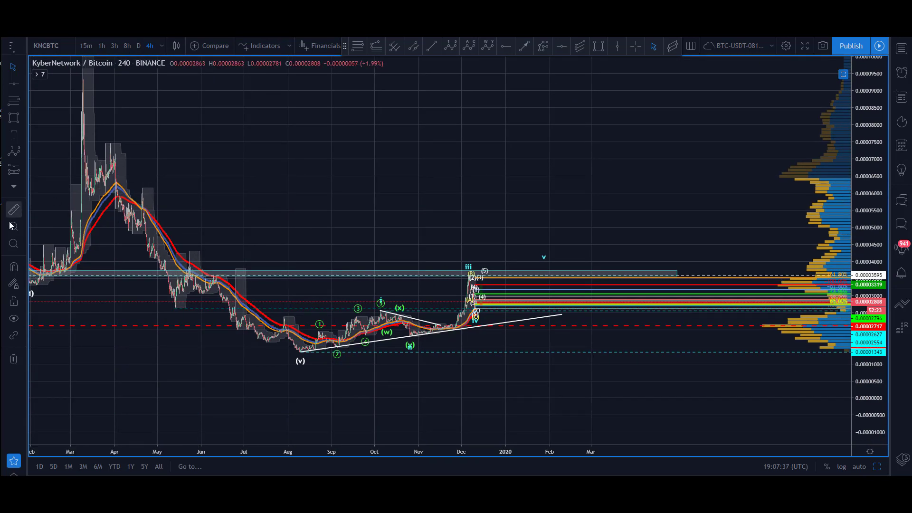
pyautogui.click(102, 46)
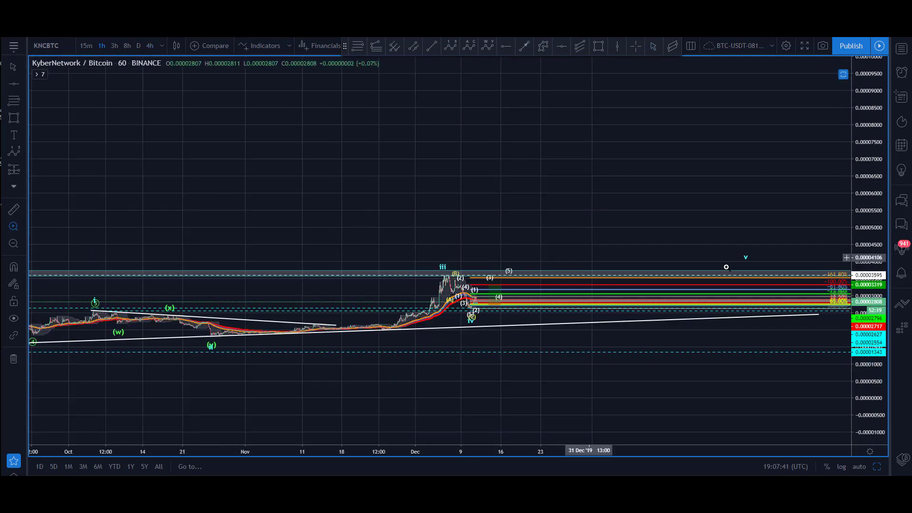
pyautogui.moveTo(262, 202); pyautogui.dragTo(567, 369)
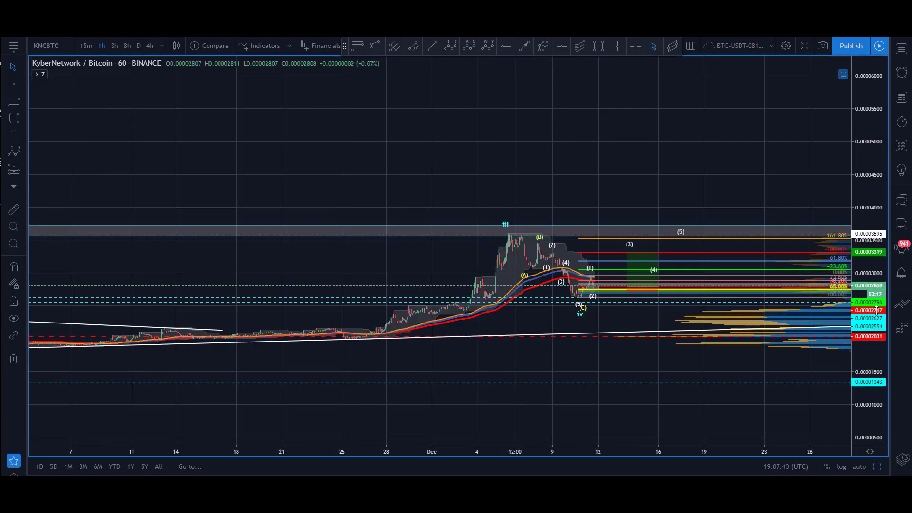
pyautogui.moveTo(877, 310); pyautogui.dragTo(880, 57)
pyautogui.moveTo(326, 219); pyautogui.dragTo(282, 76)
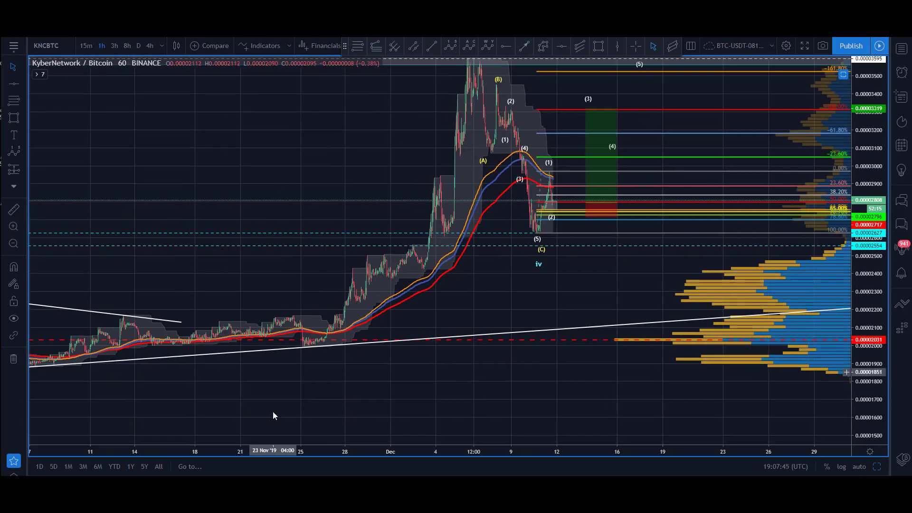
pyautogui.moveTo(286, 449); pyautogui.dragTo(490, 452)
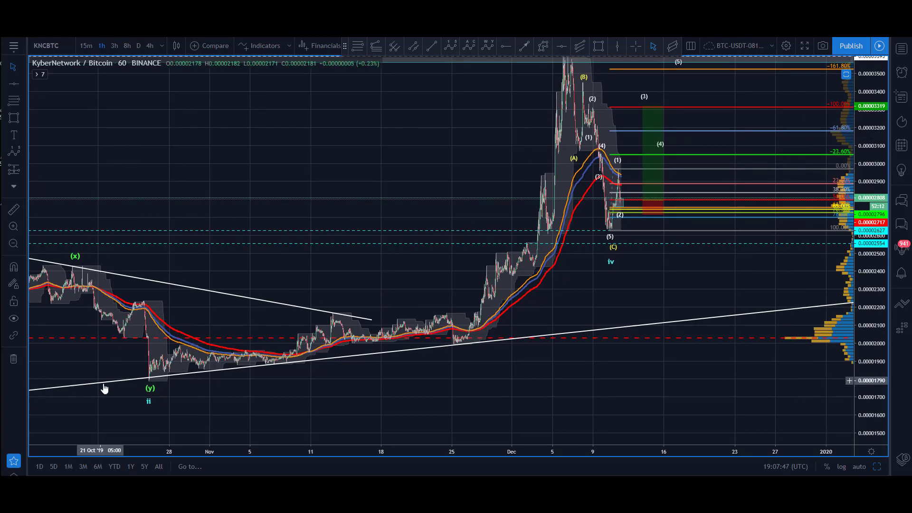
pyautogui.moveTo(336, 201); pyautogui.dragTo(227, 252)
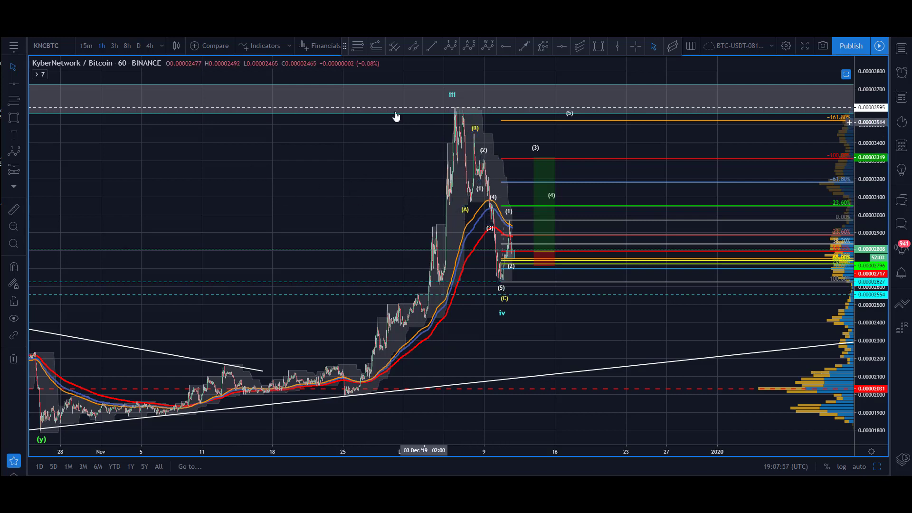
pyautogui.moveTo(312, 119); pyautogui.dragTo(315, 119)
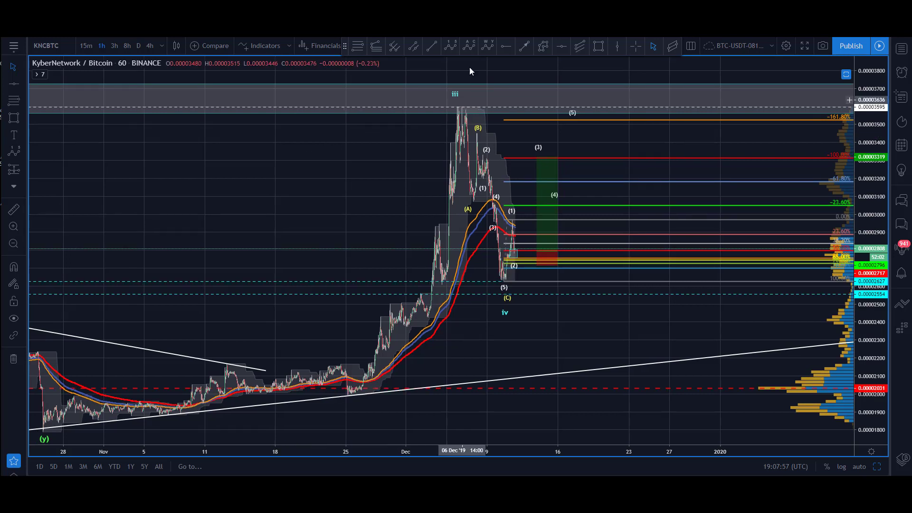
# Draw a thin rectangle between 0.00003078 and 0.00003068 at the wave (A) low, from about 04 Dec to 13 Dec '19
pyautogui.click(599, 46)
pyautogui.click(436, 201)
pyautogui.click(531, 201)
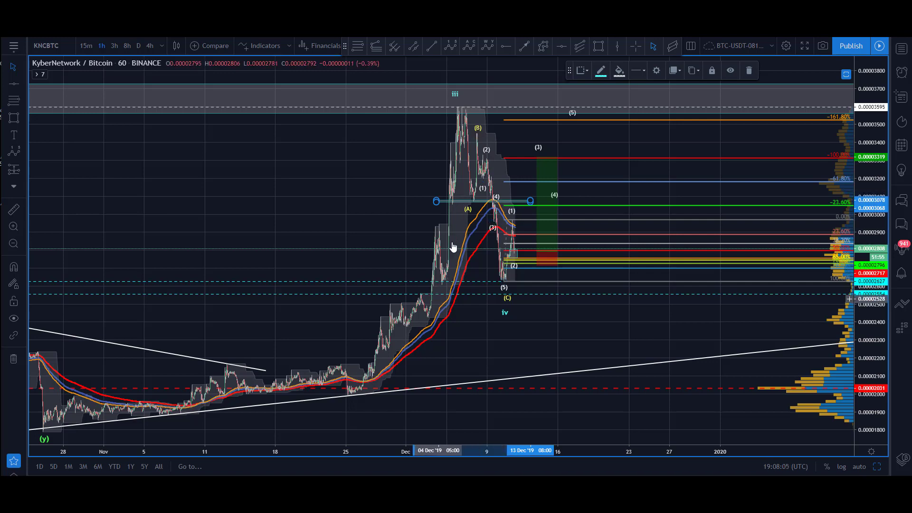
# Examine the 1h wave structure from the wave i high to the projected wave (5) relative to both marked zones
pyautogui.moveTo(285, 236); pyautogui.dragTo(367, 232)
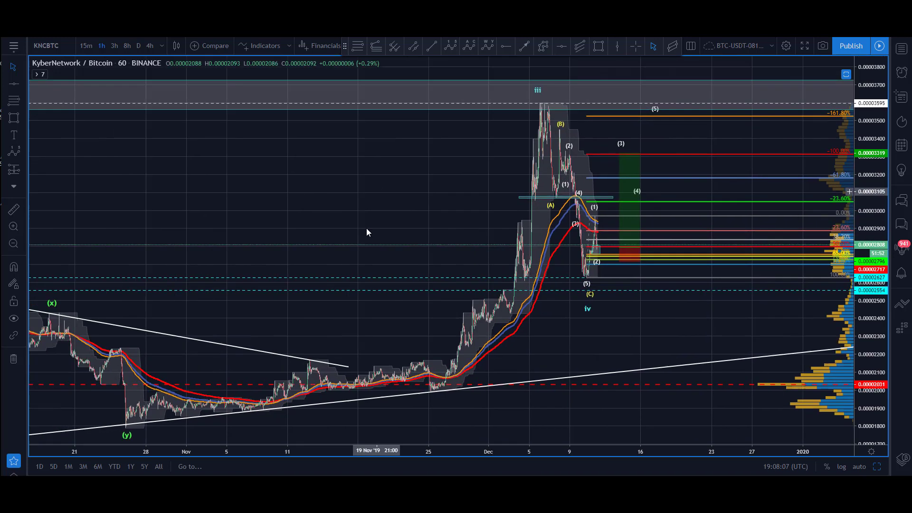
pyautogui.moveTo(258, 451); pyautogui.dragTo(464, 451)
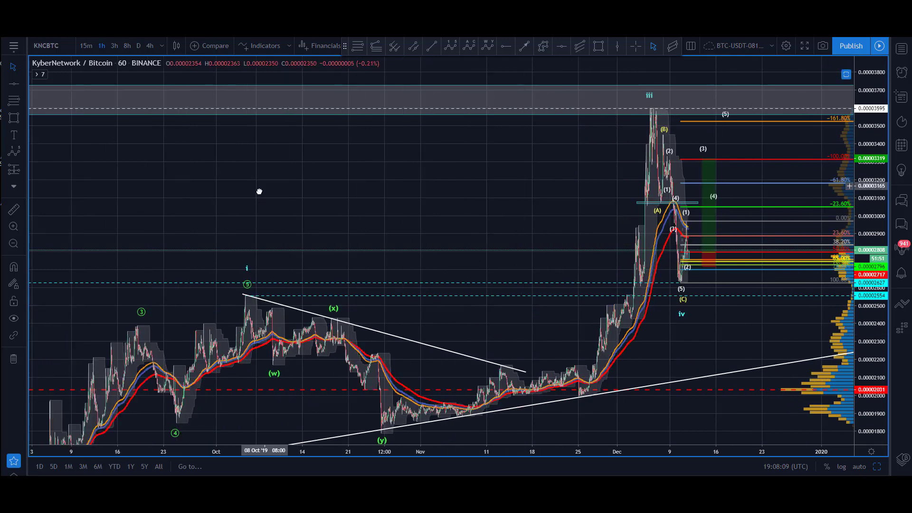
pyautogui.moveTo(259, 191); pyautogui.dragTo(210, 184)
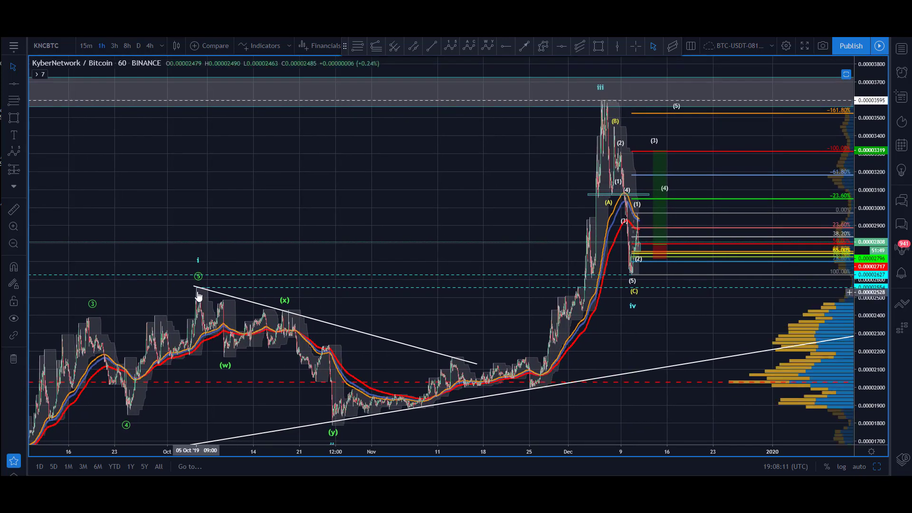
pyautogui.moveTo(599, 249); pyautogui.dragTo(549, 249)
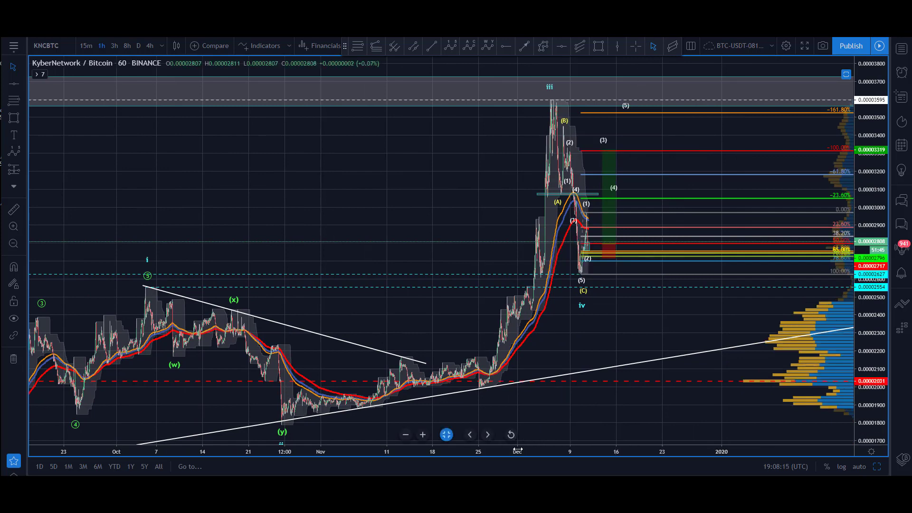
pyautogui.moveTo(517, 451); pyautogui.dragTo(314, 362)
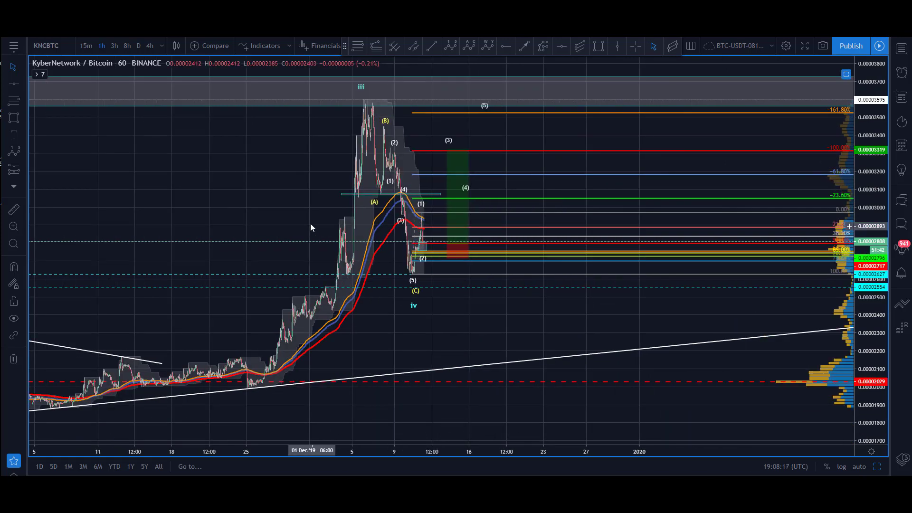
pyautogui.moveTo(310, 223); pyautogui.dragTo(449, 237)
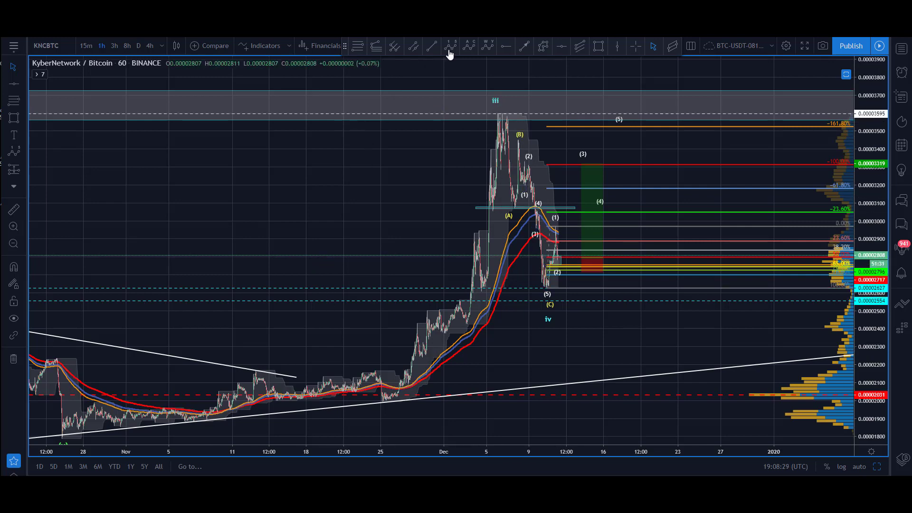
# Draw a rising trend line from the 25 Nov '19 low at 0.00001989 through the wave (5) low to 0.00003110 on 22 Dec '19
pyautogui.click(431, 49)
pyautogui.click(383, 403)
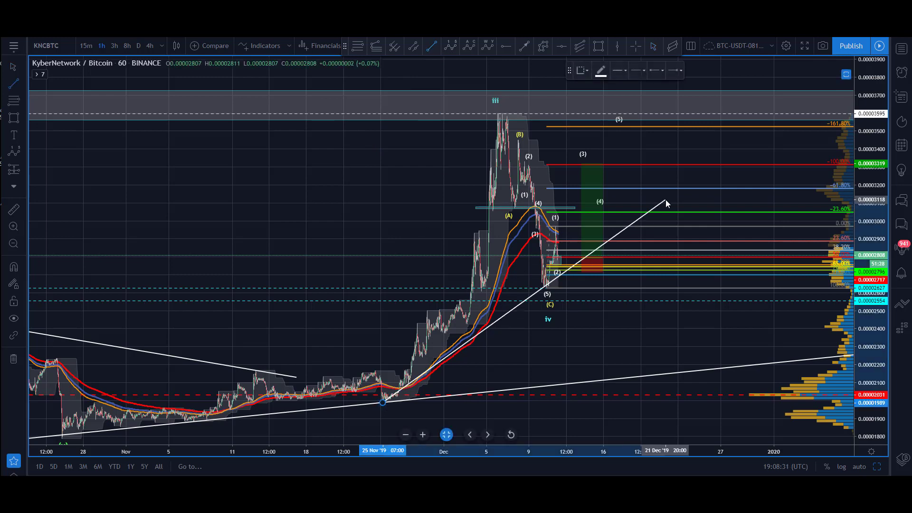
pyautogui.click(668, 202)
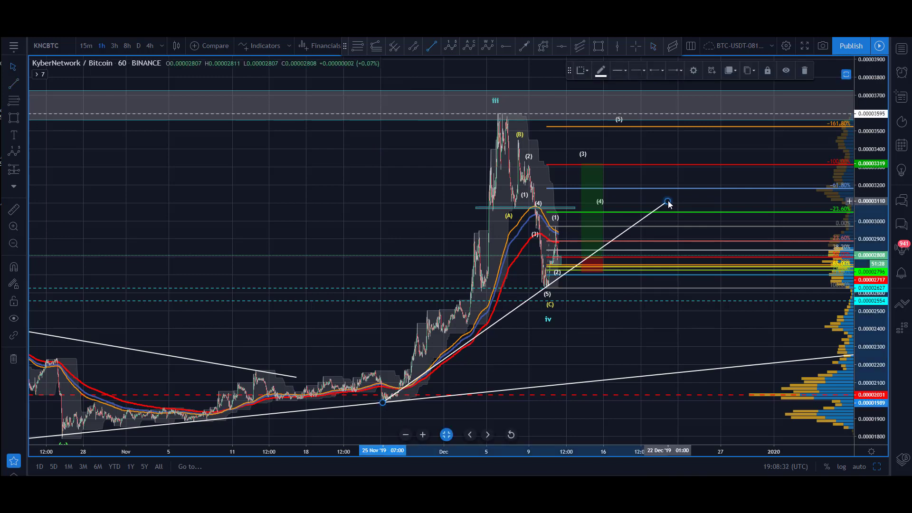
# Lower the long position's stop level to 0.00002708, beneath the wave (2) area
pyautogui.click(578, 278)
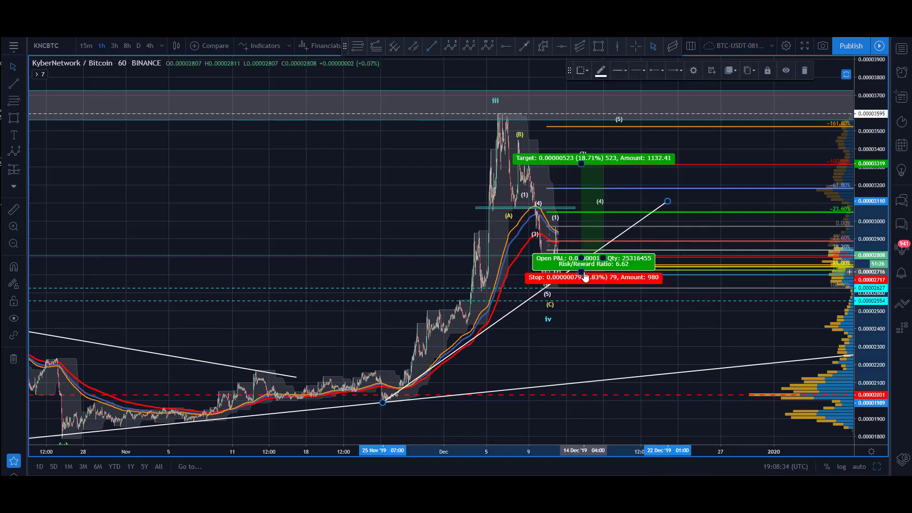
pyautogui.click(386, 220)
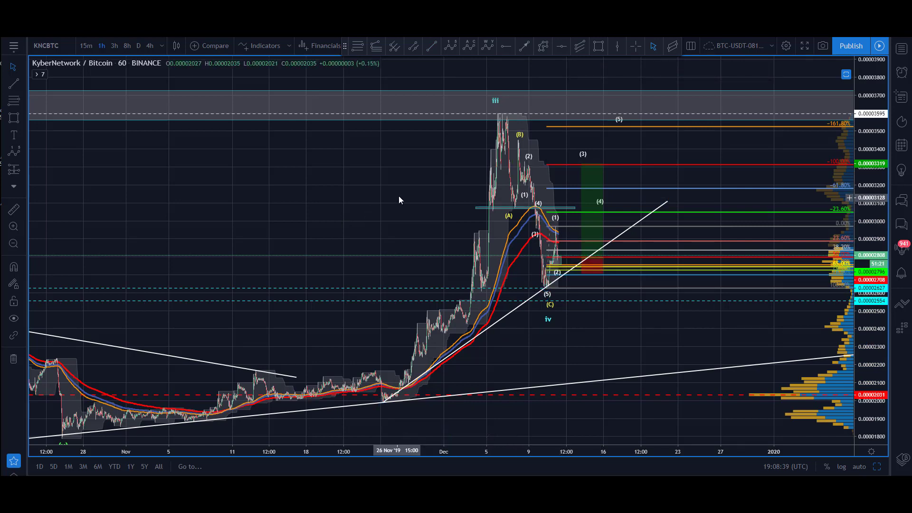
pyautogui.moveTo(398, 198); pyautogui.dragTo(402, 197)
pyautogui.click(543, 46)
pyautogui.click(560, 230)
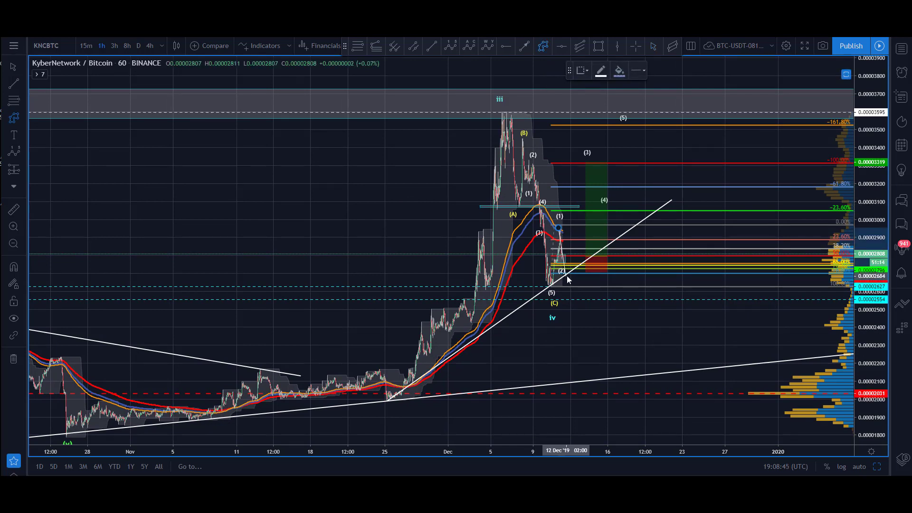
pyautogui.press('Escape')
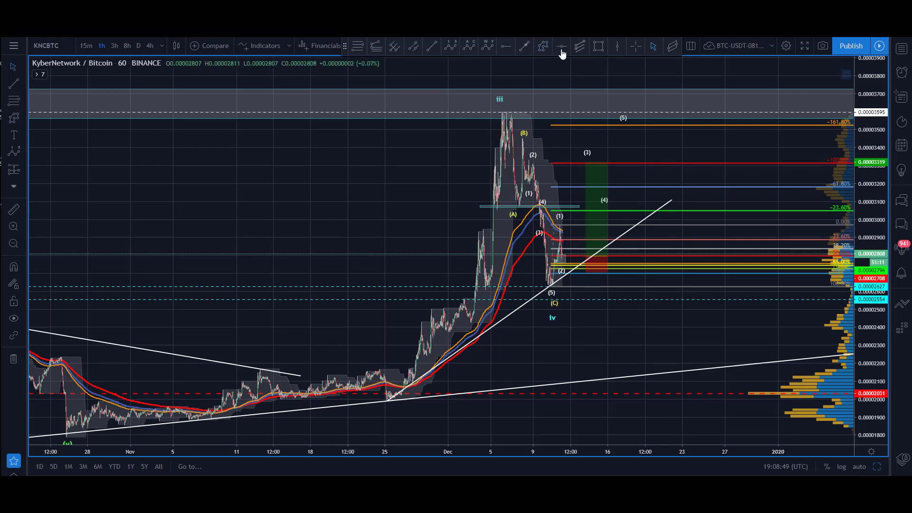
pyautogui.click(544, 45)
pyautogui.click(504, 113)
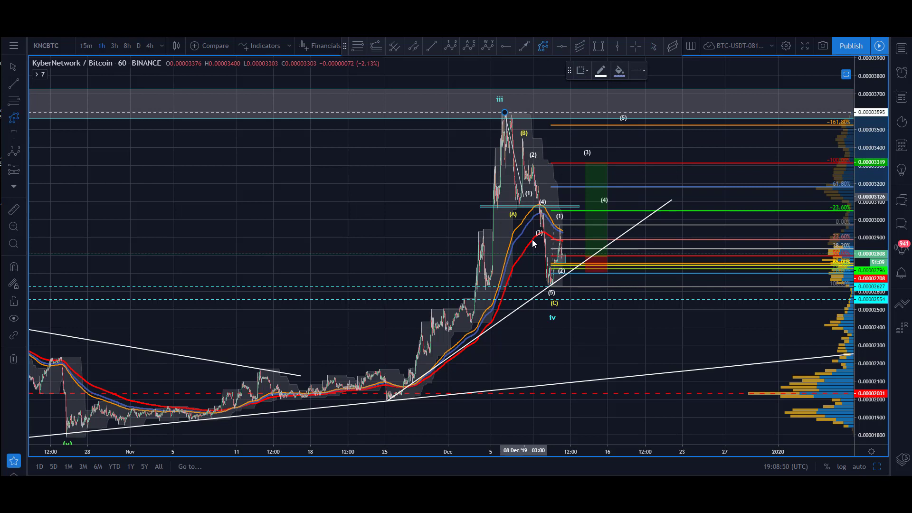
pyautogui.click(561, 319)
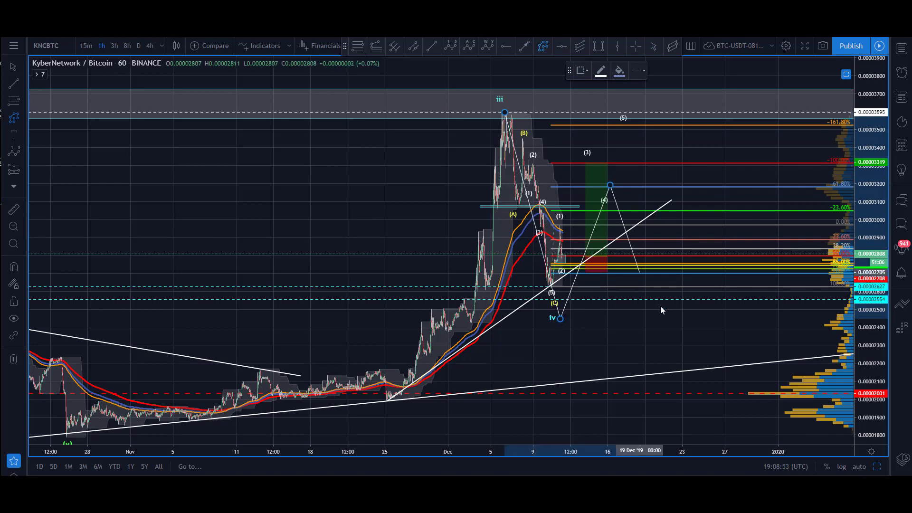
pyautogui.press('Escape')
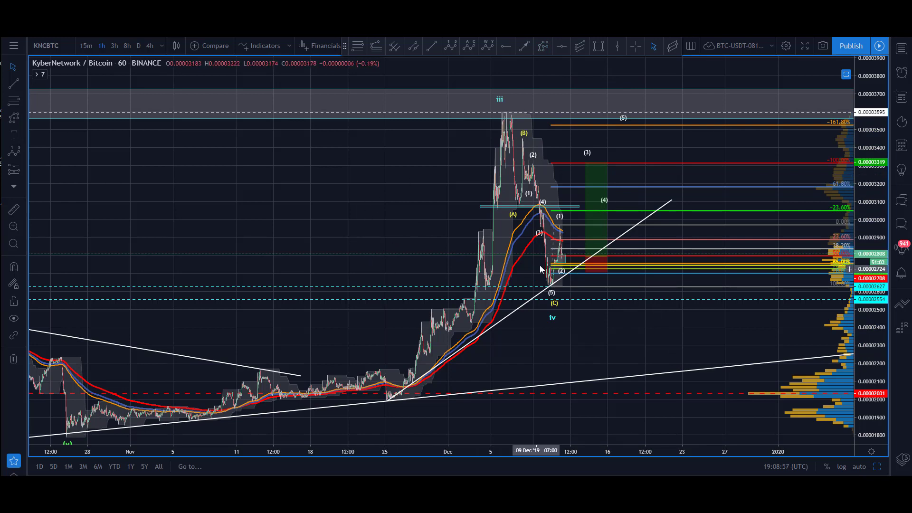
# Switch to the Kyber Network page on CoinCheckup and examine its price movement, algo score rating, news, short-term forecast and performance statistics
pyautogui.moveTo(373, 216); pyautogui.dragTo(450, 208)
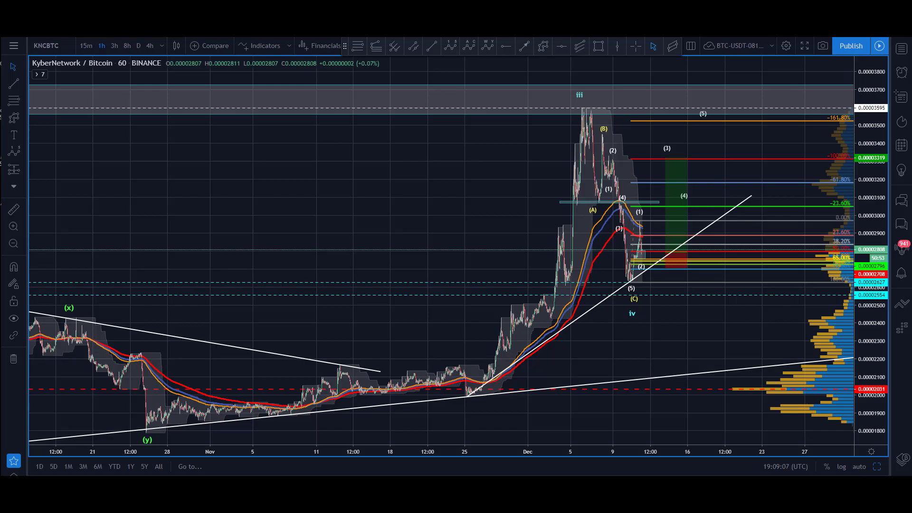
pyautogui.hotkey('ctrl', 'Tab')
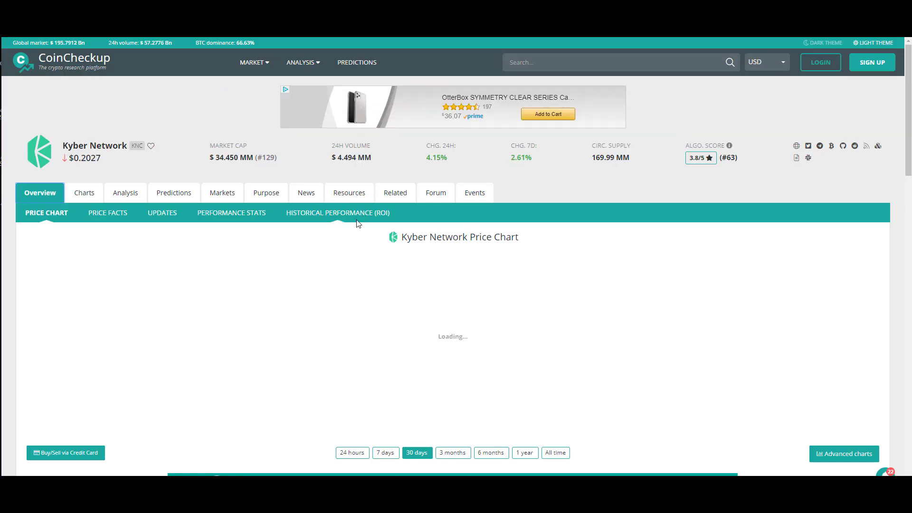
pyautogui.scroll(-3, 352, 233)
pyautogui.scroll(3, 344, 245)
pyautogui.scroll(-7, 201, 294)
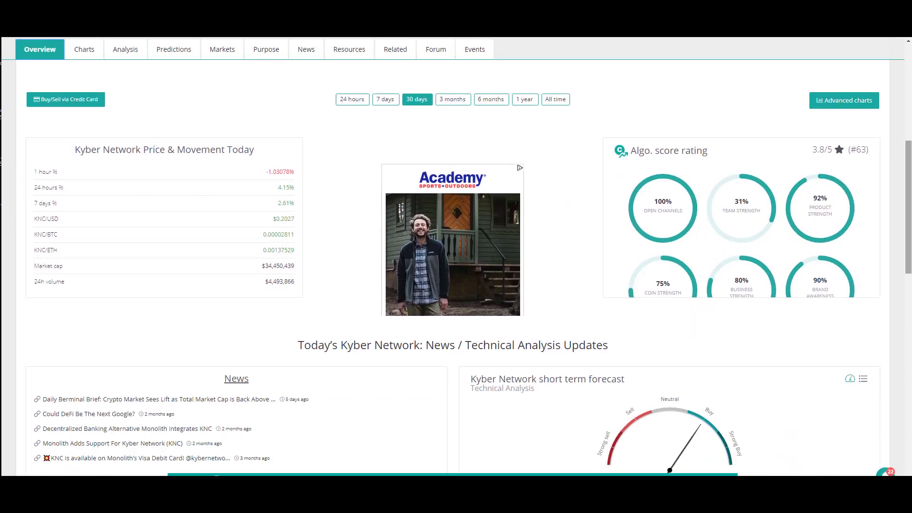
pyautogui.scroll(-3, 505, 204)
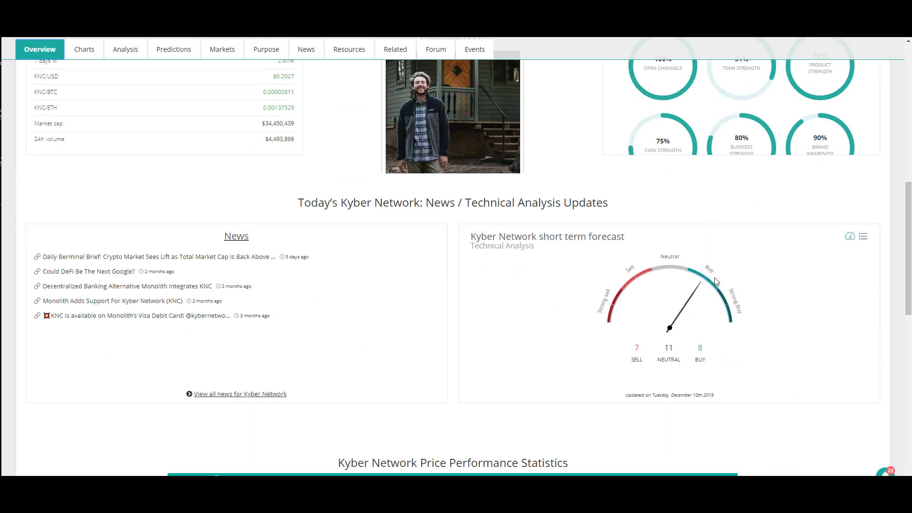
pyautogui.scroll(3, 717, 281)
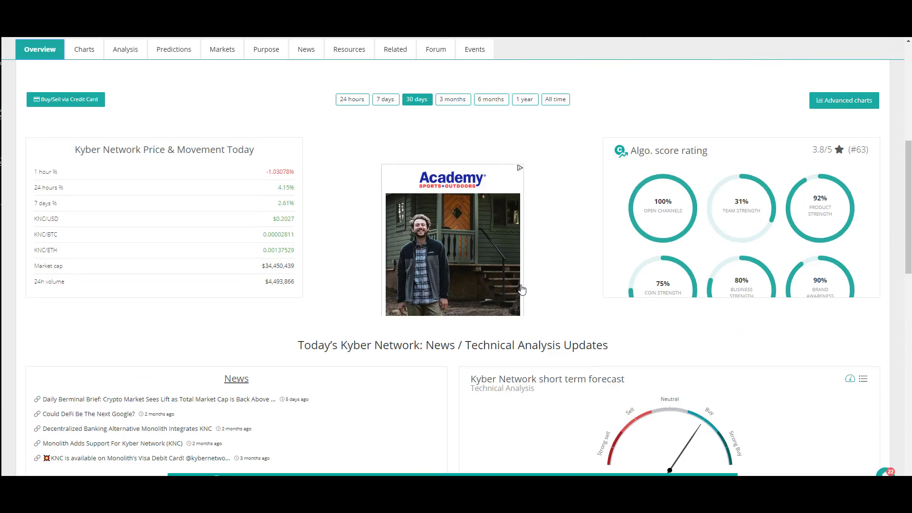
pyautogui.scroll(-2, 522, 289)
pyautogui.scroll(-2, 365, 342)
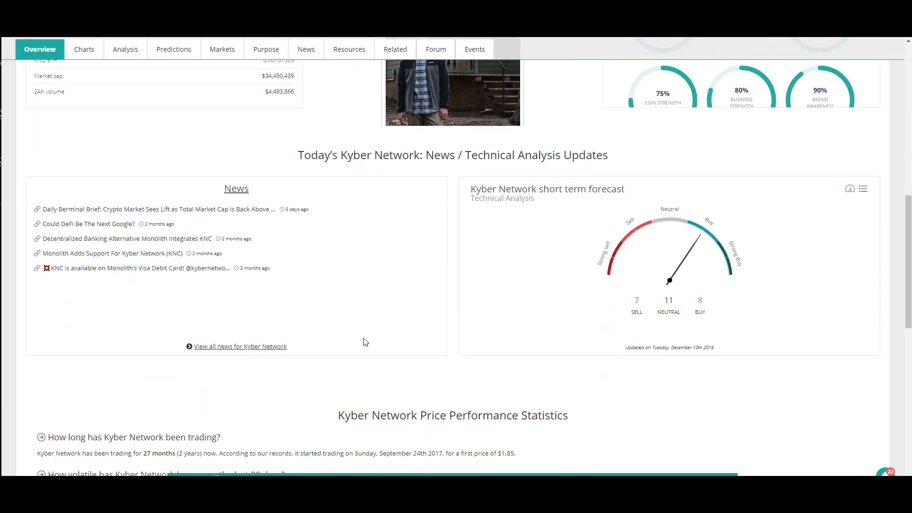
pyautogui.scroll(-2, 364, 342)
pyautogui.scroll(12, 101, 392)
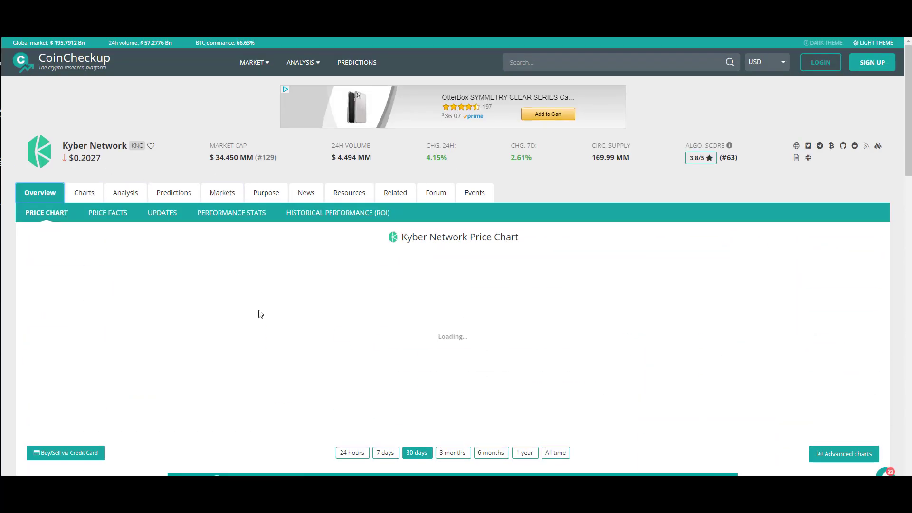
pyautogui.scroll(-1, 306, 386)
pyautogui.scroll(-2, 296, 370)
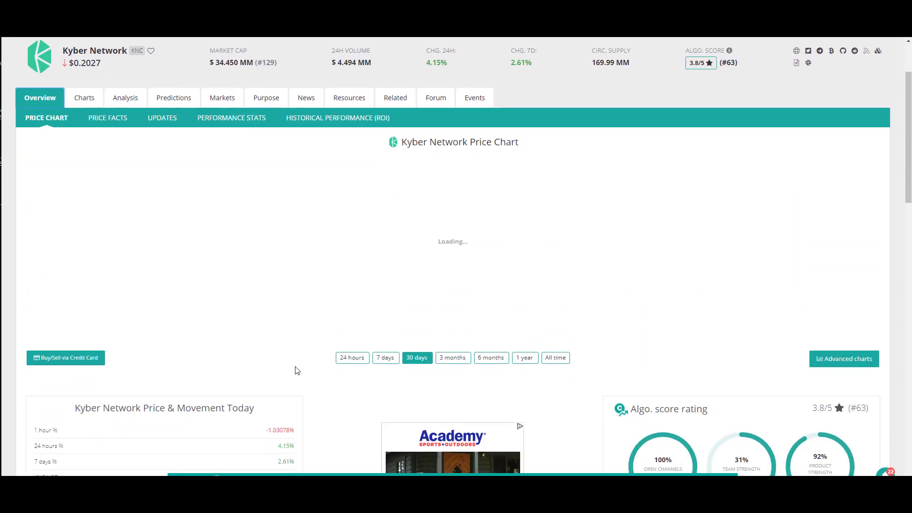
pyautogui.scroll(2, 296, 372)
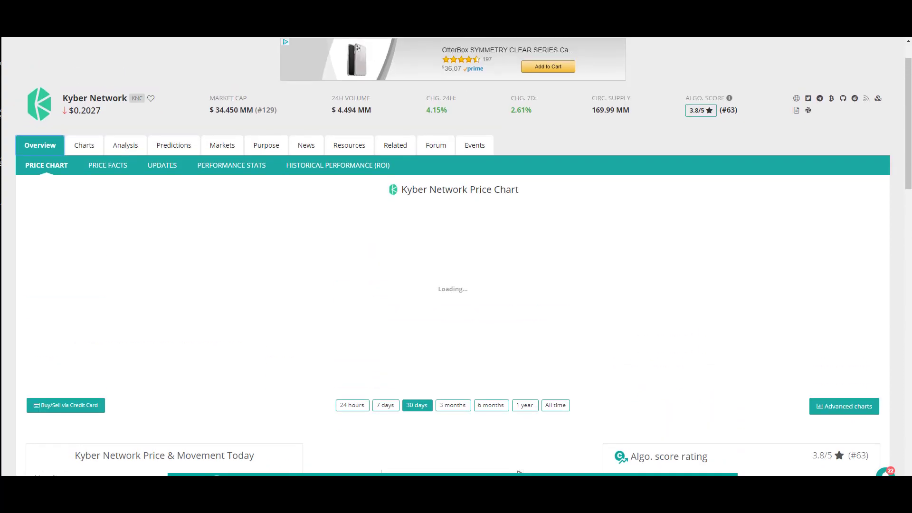